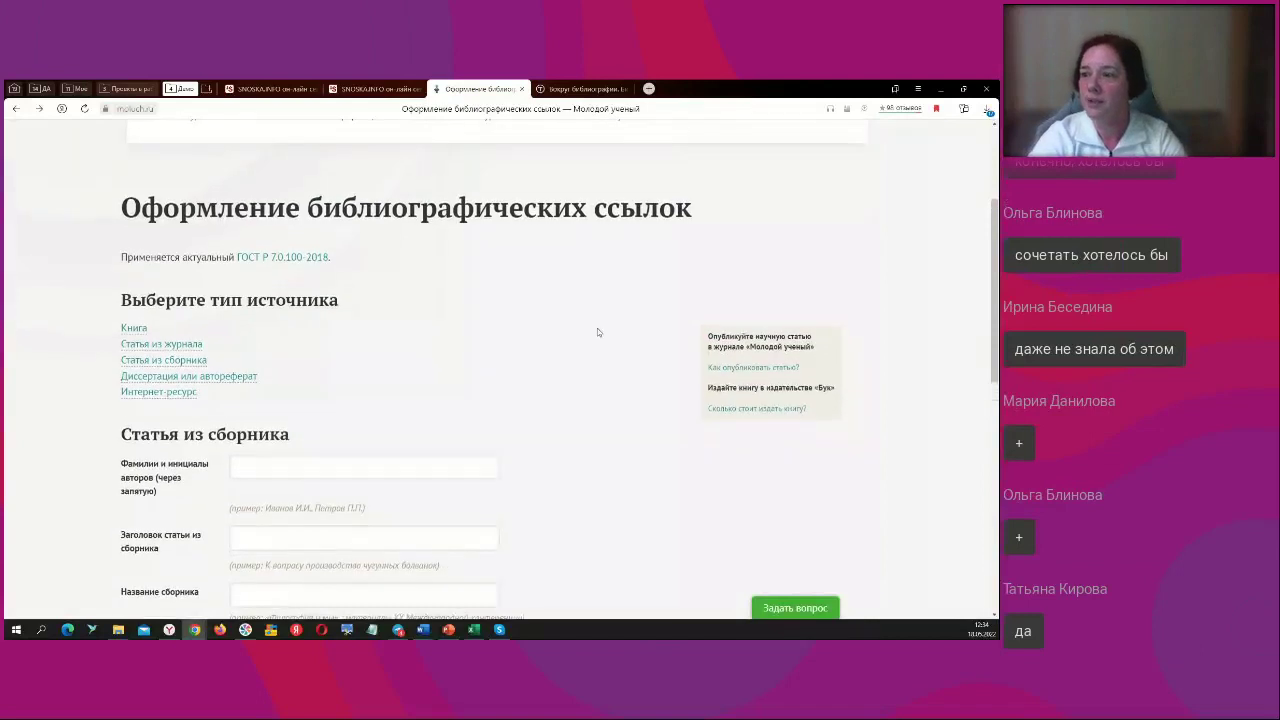
Step: Look over the available source types and the fields of the «Статья из сборника» form
scroll(595, 329, "up", 4)
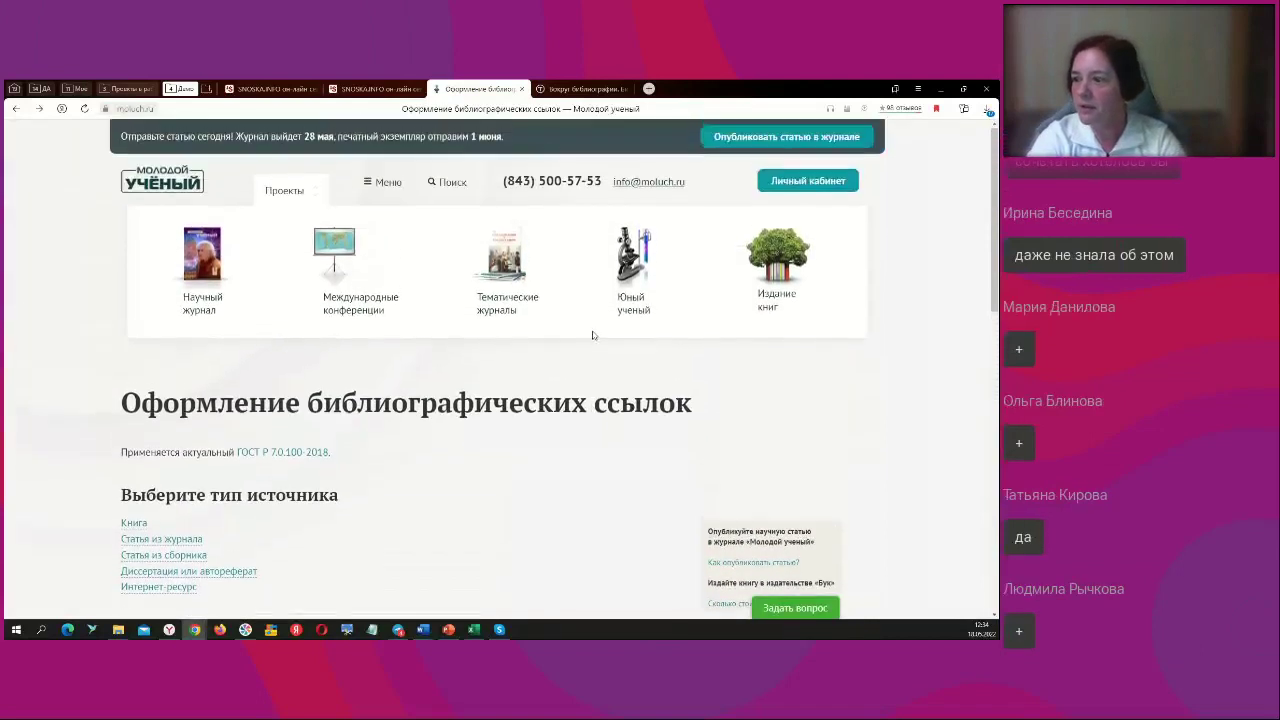
scroll(595, 385, "down", 2)
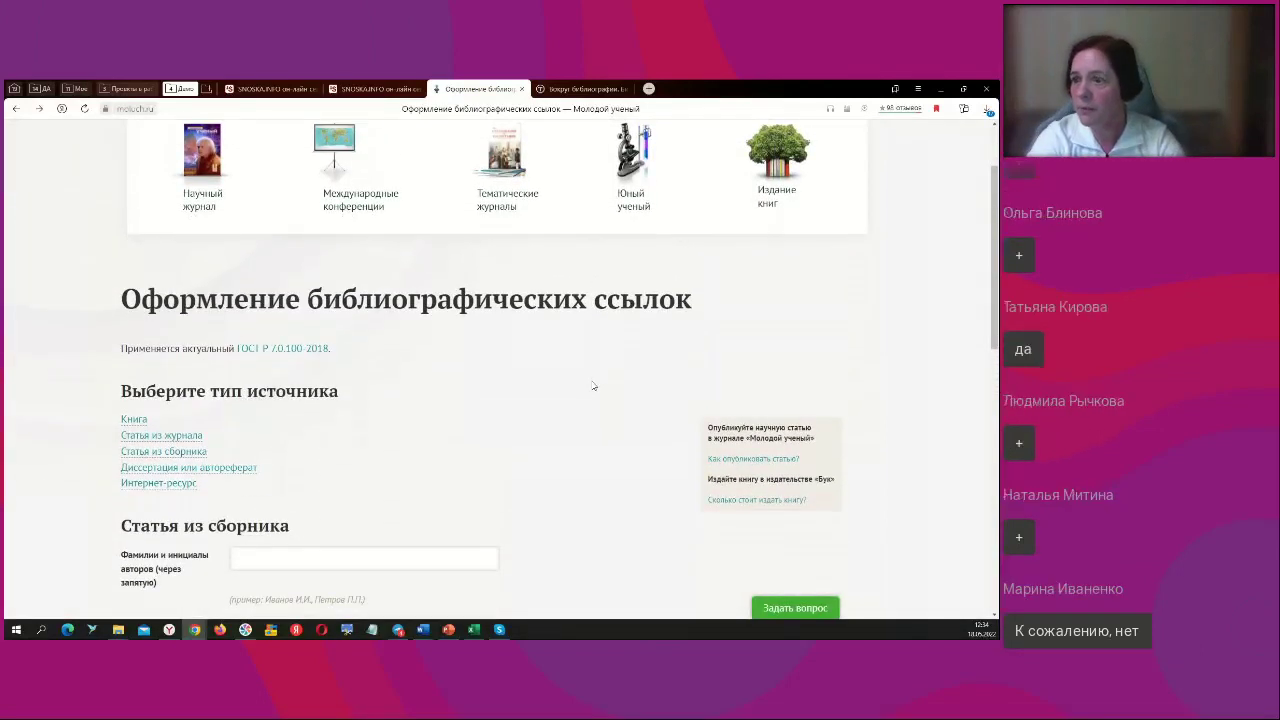
scroll(590, 377, "down", 2)
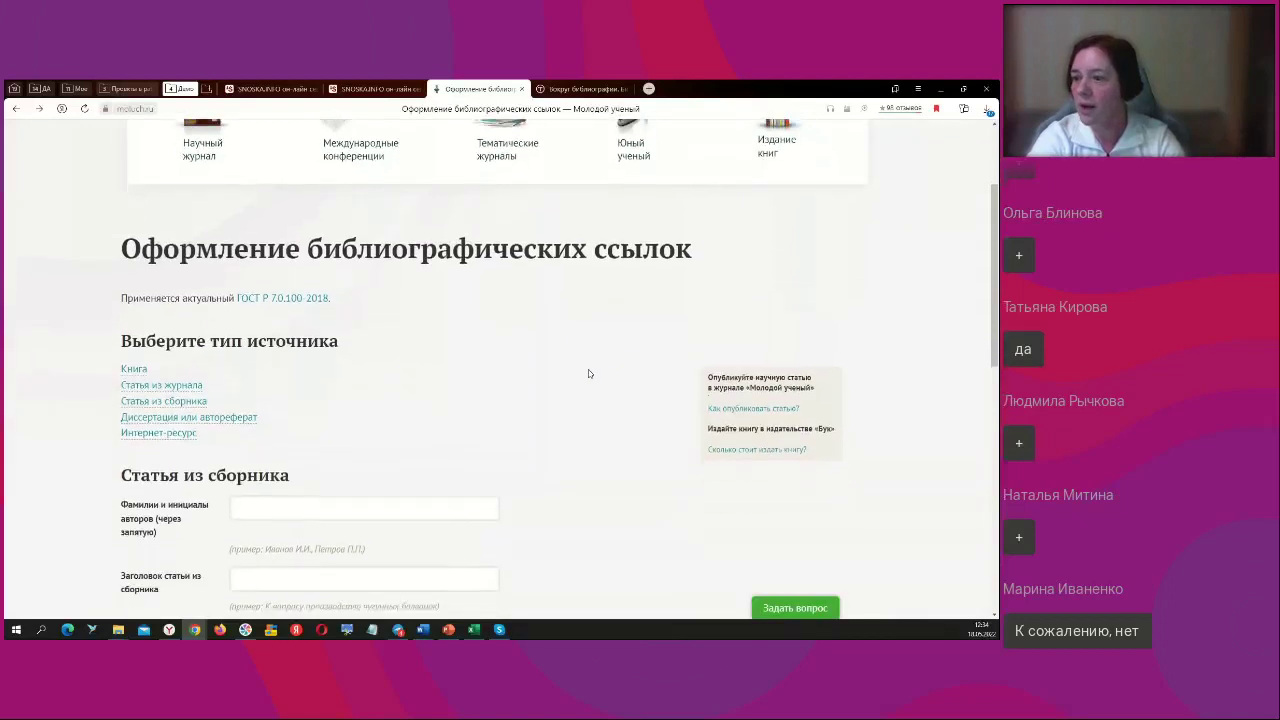
scroll(588, 375, "down", 1)
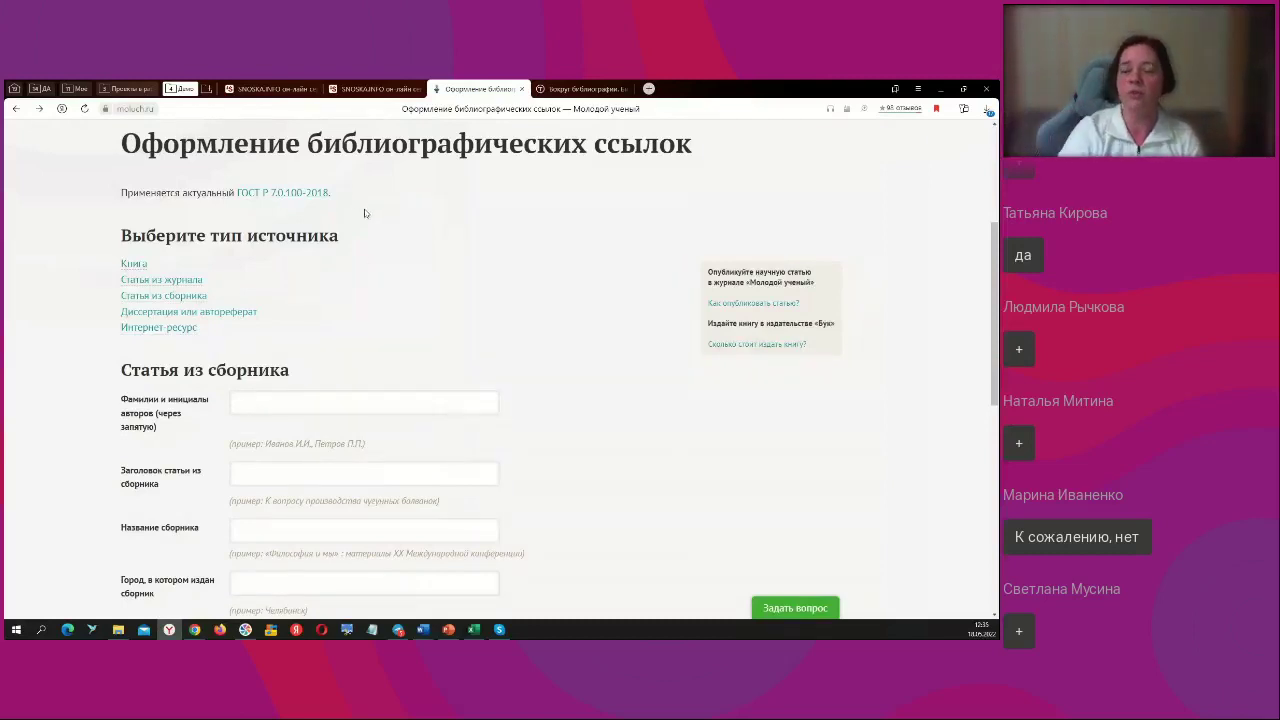
scroll(392, 288, "down", 2)
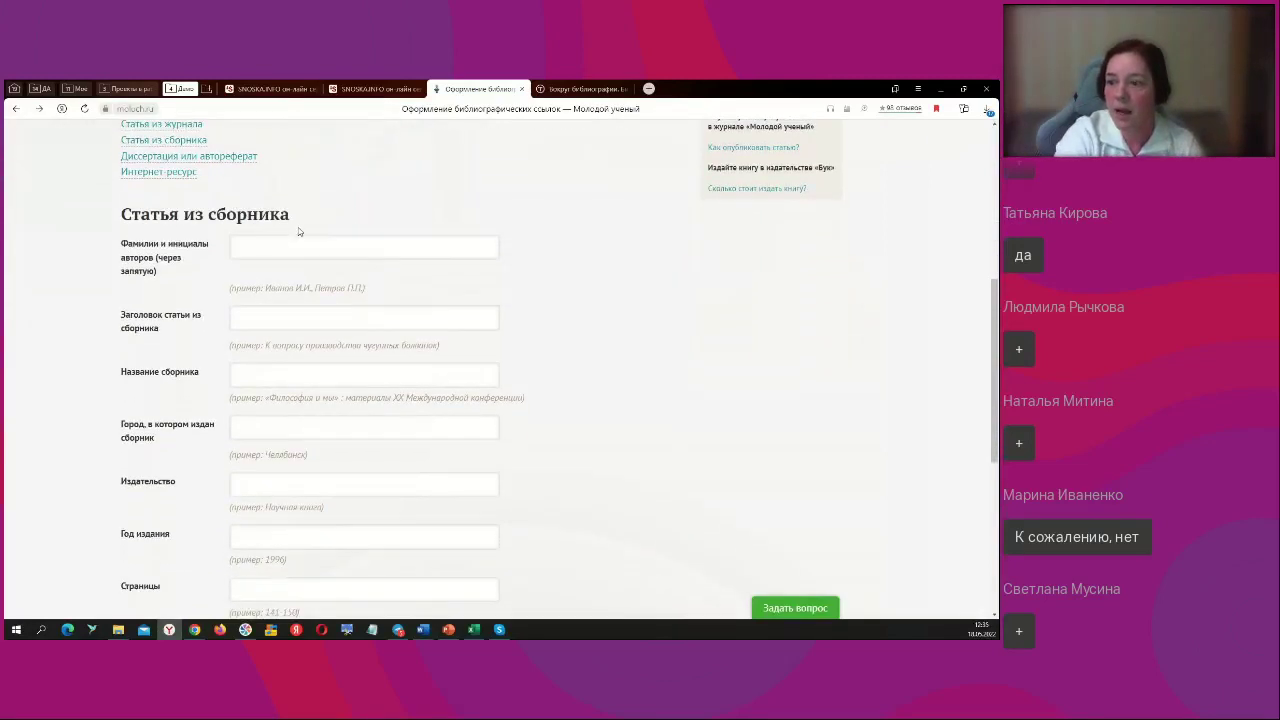
scroll(300, 232, "up", 2)
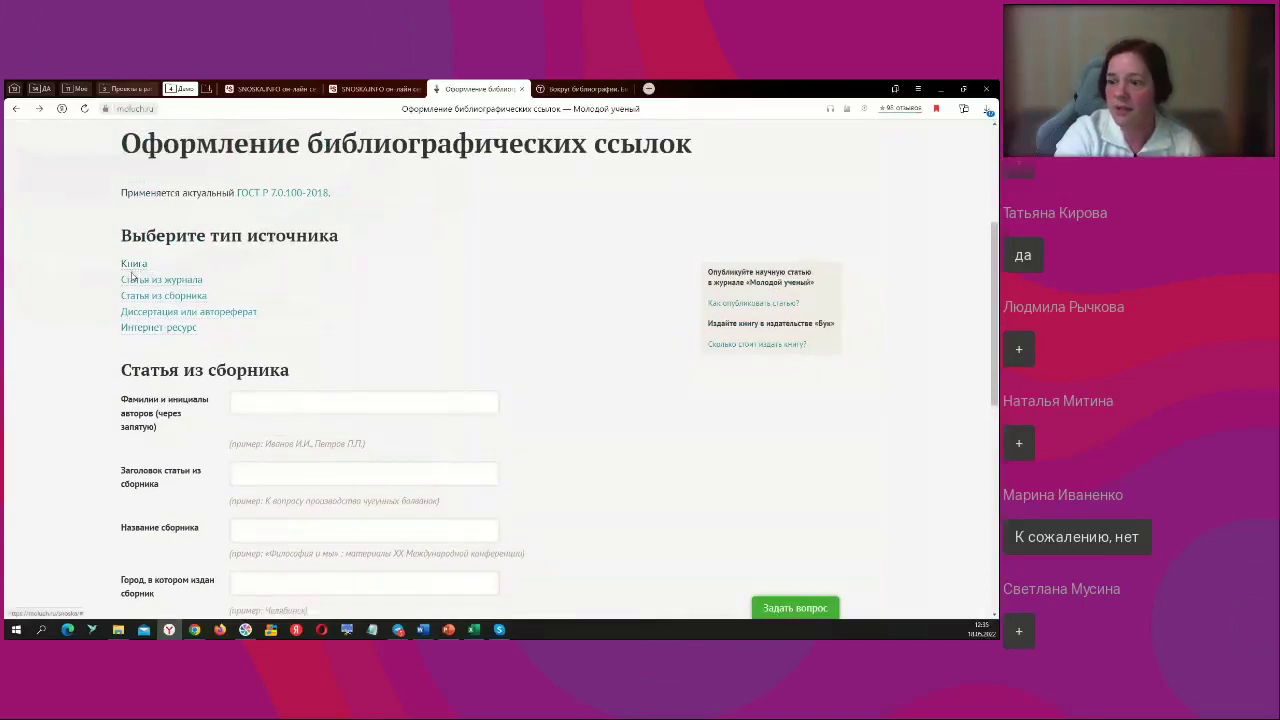
Step: Switch to the «Интернет-ресурс» source type, enlarge the page to 125 %, and review the form down to the citation output
left_click(128, 331)
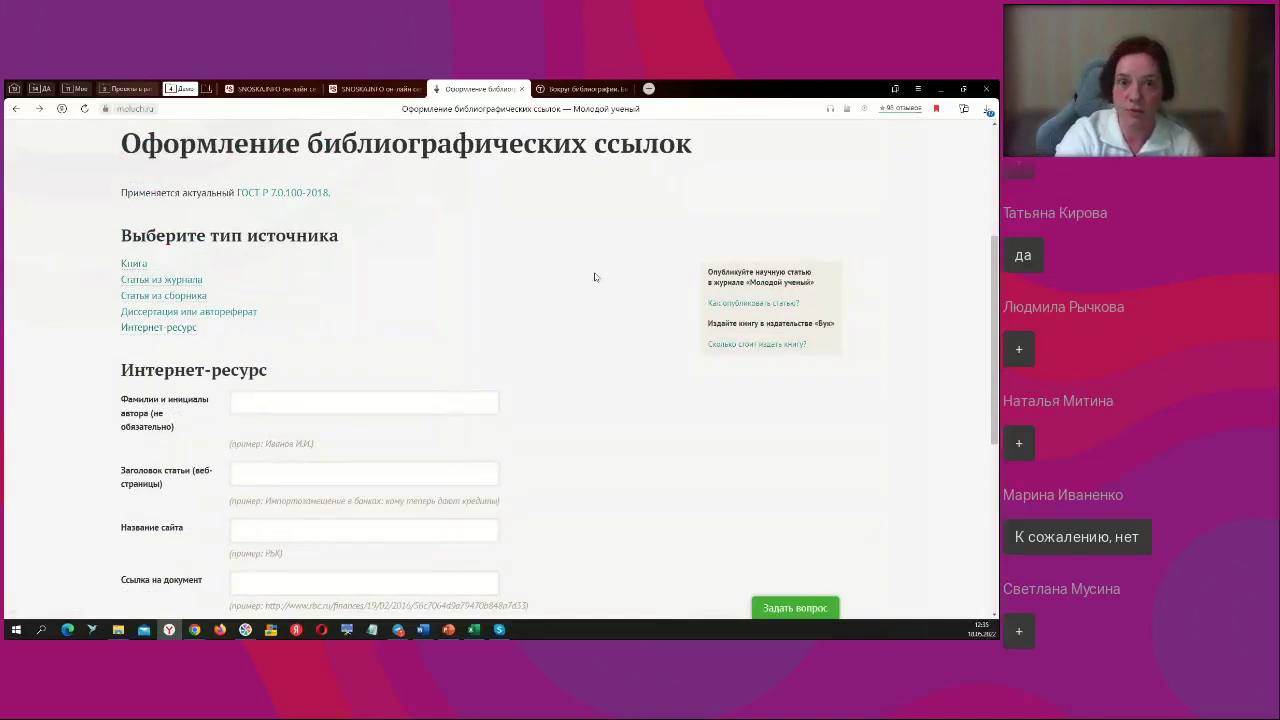
key("ctrl+plus")
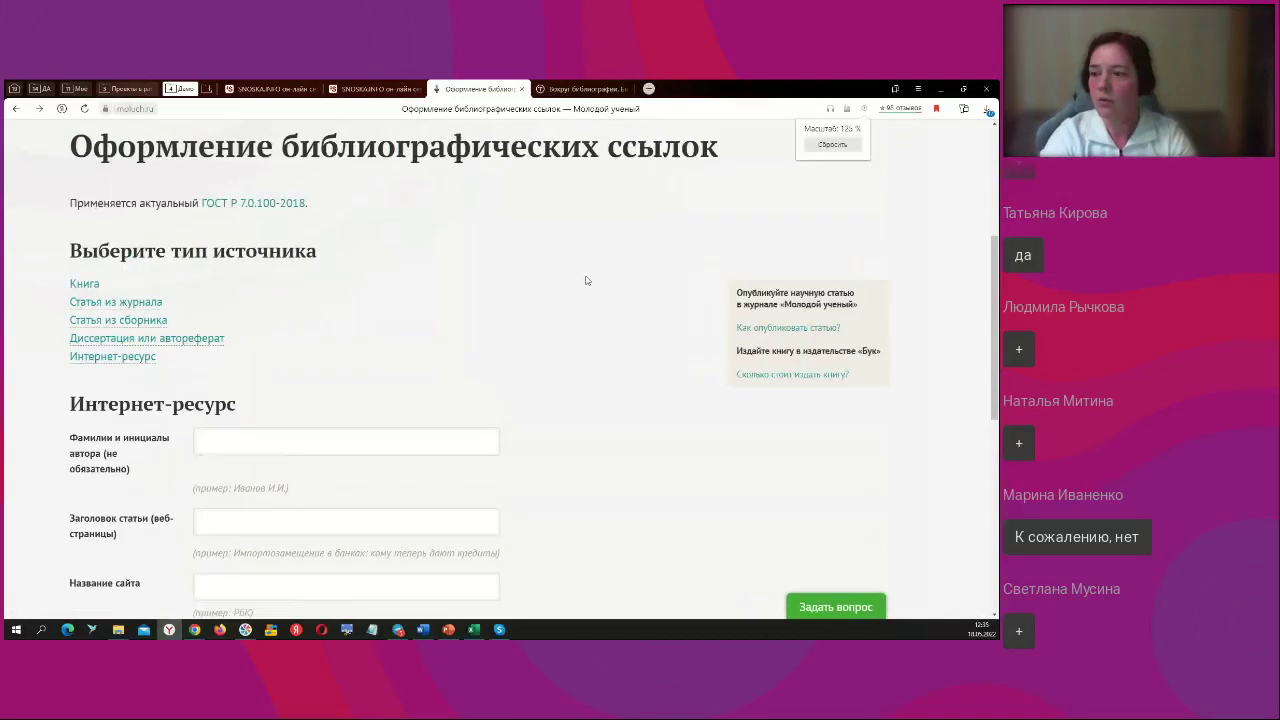
scroll(587, 285, "down", 3)
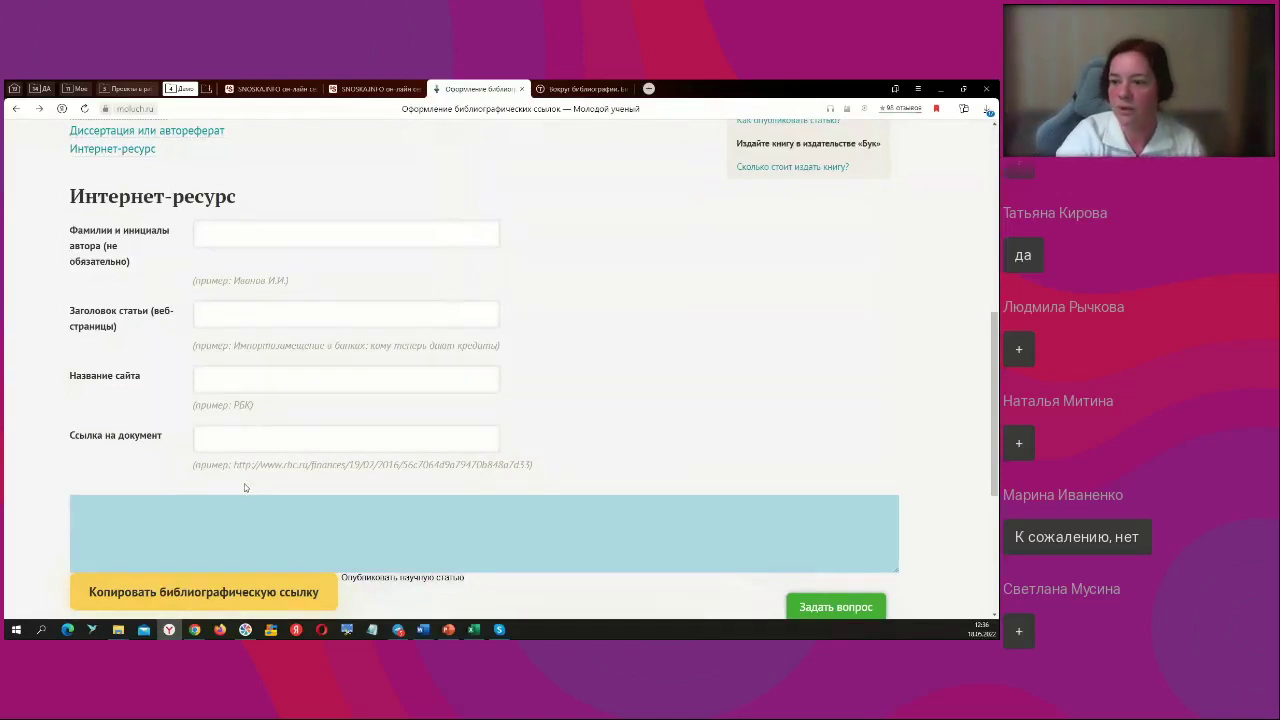
scroll(244, 484, "down", 1)
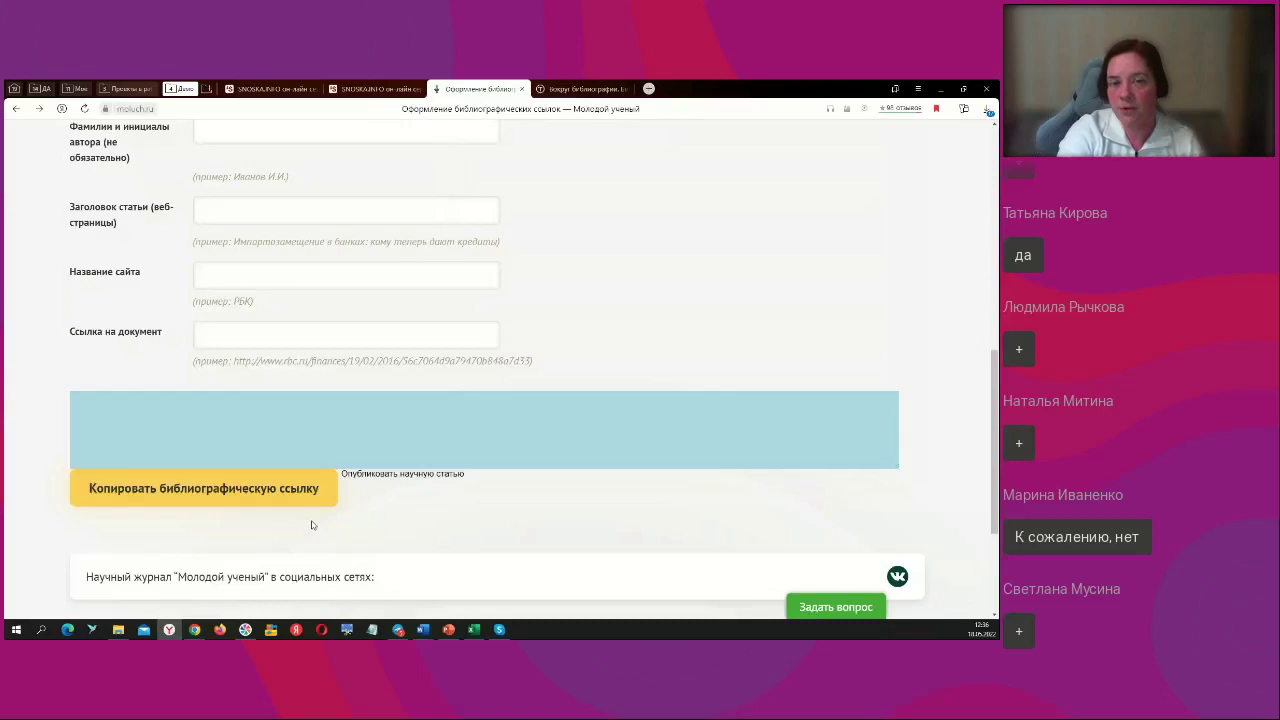
scroll(312, 520, "up", 1)
scroll(312, 520, "up", 3)
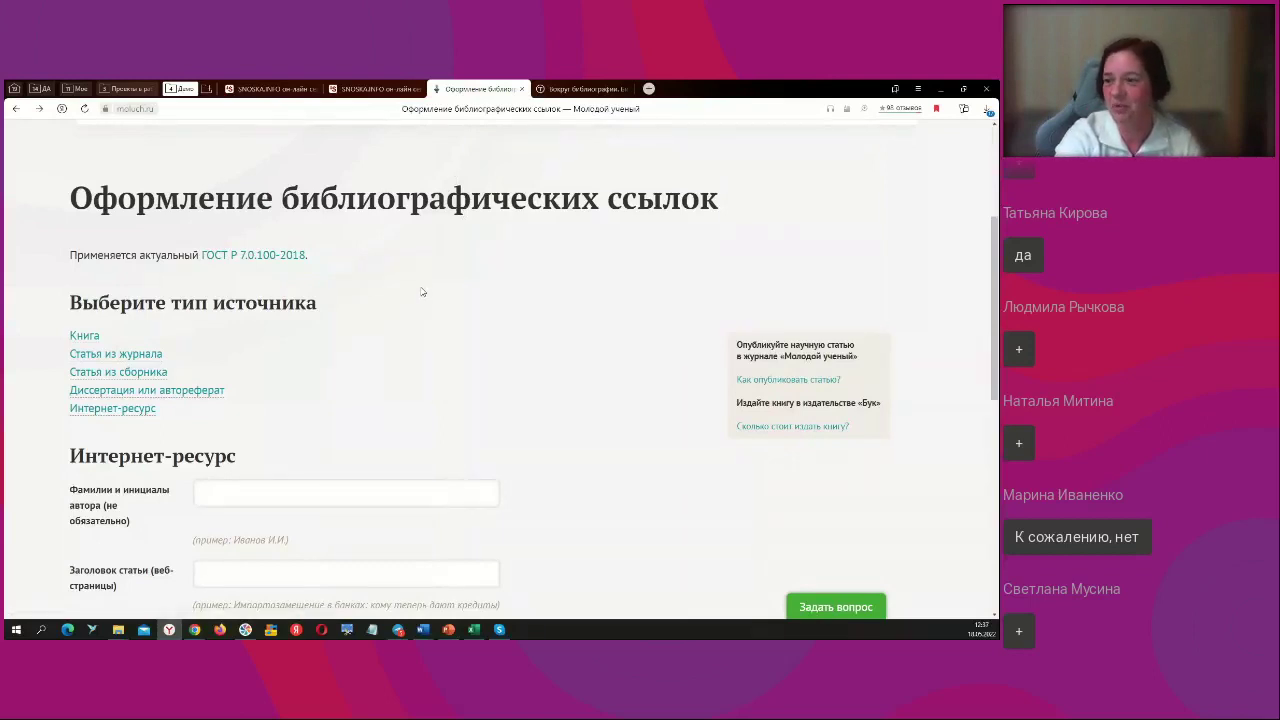
scroll(333, 390, "down", 1)
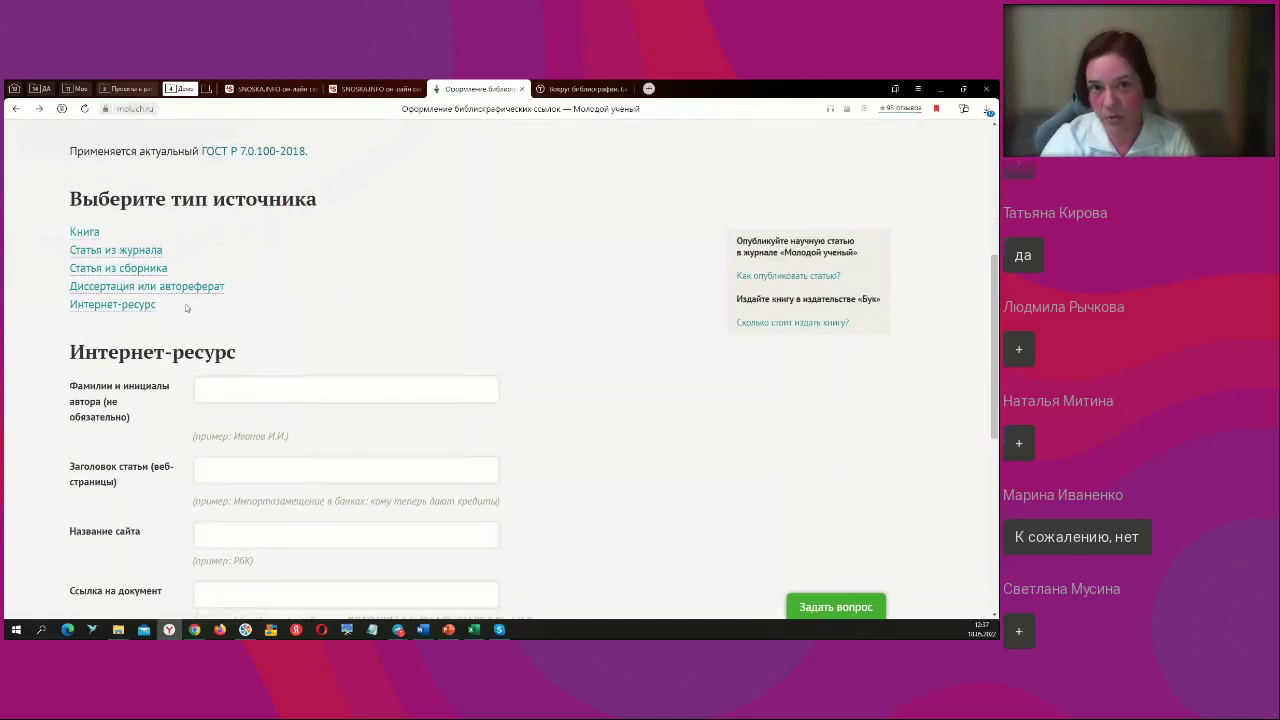
Step: Choose the «Статья из сборника» source type and enter the author's surname and initials
left_click(115, 275)
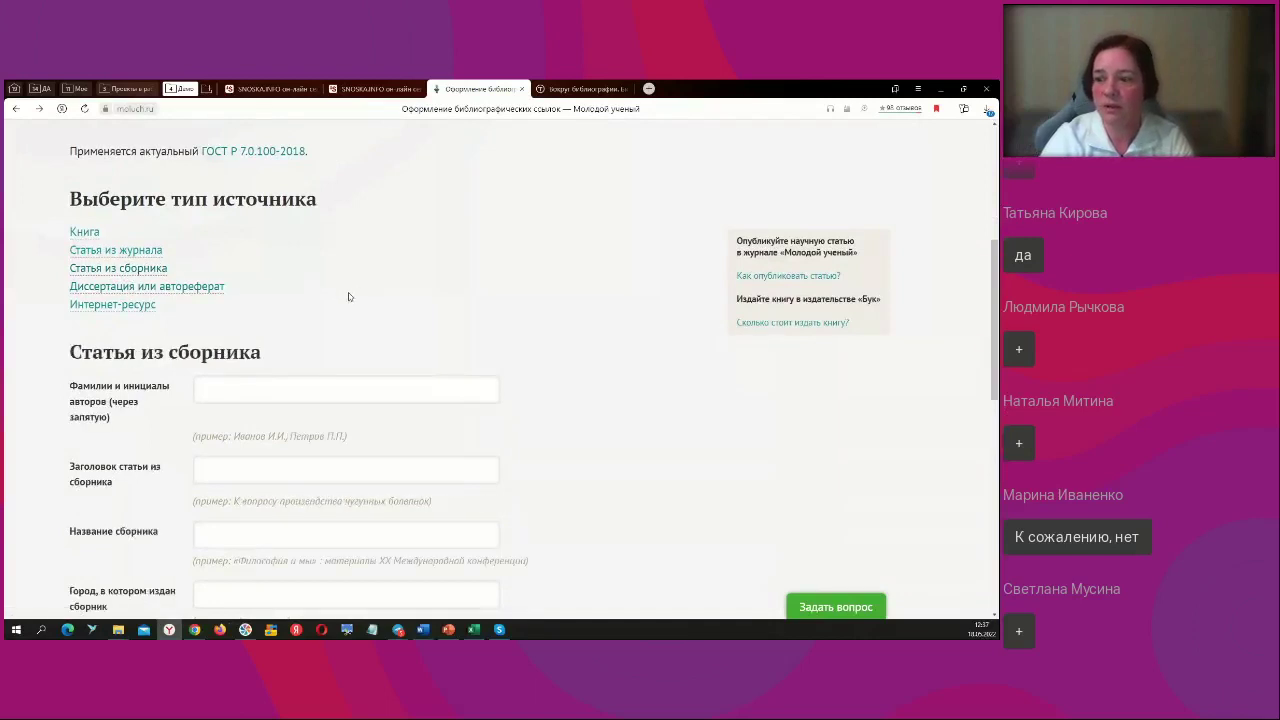
scroll(349, 290, "down", 1)
left_click(242, 288)
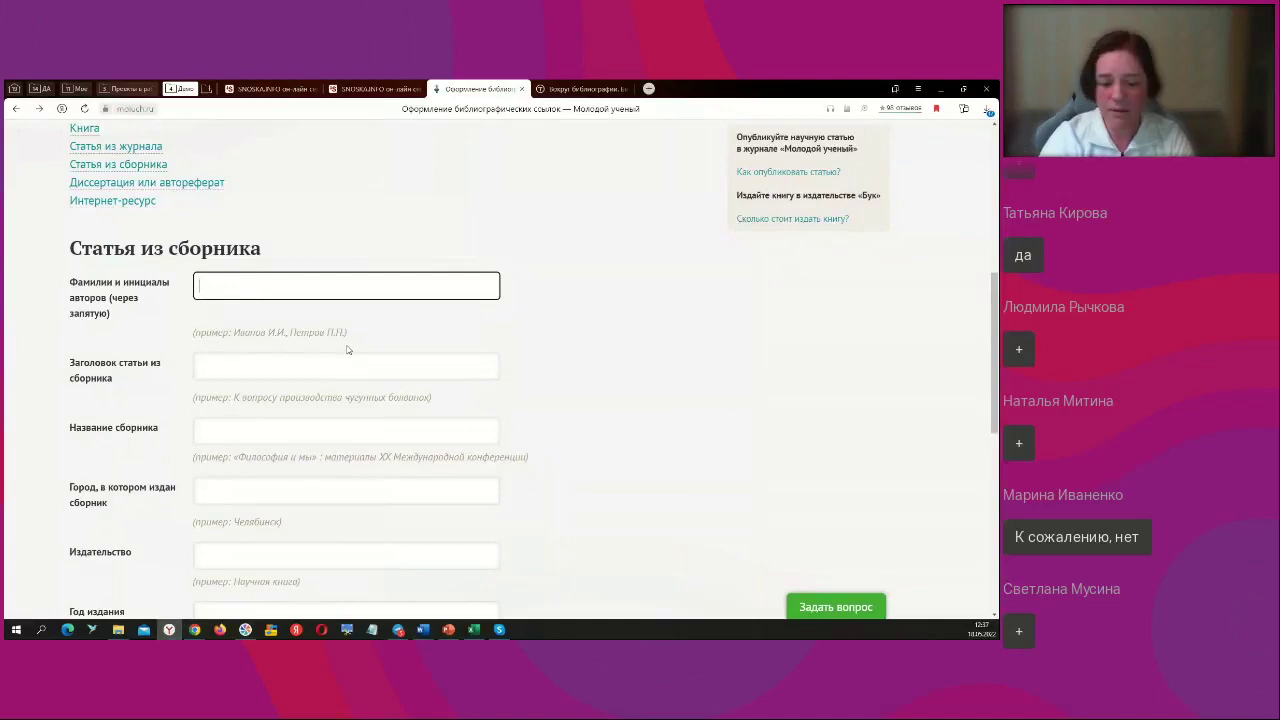
type("Иванов А.А.")
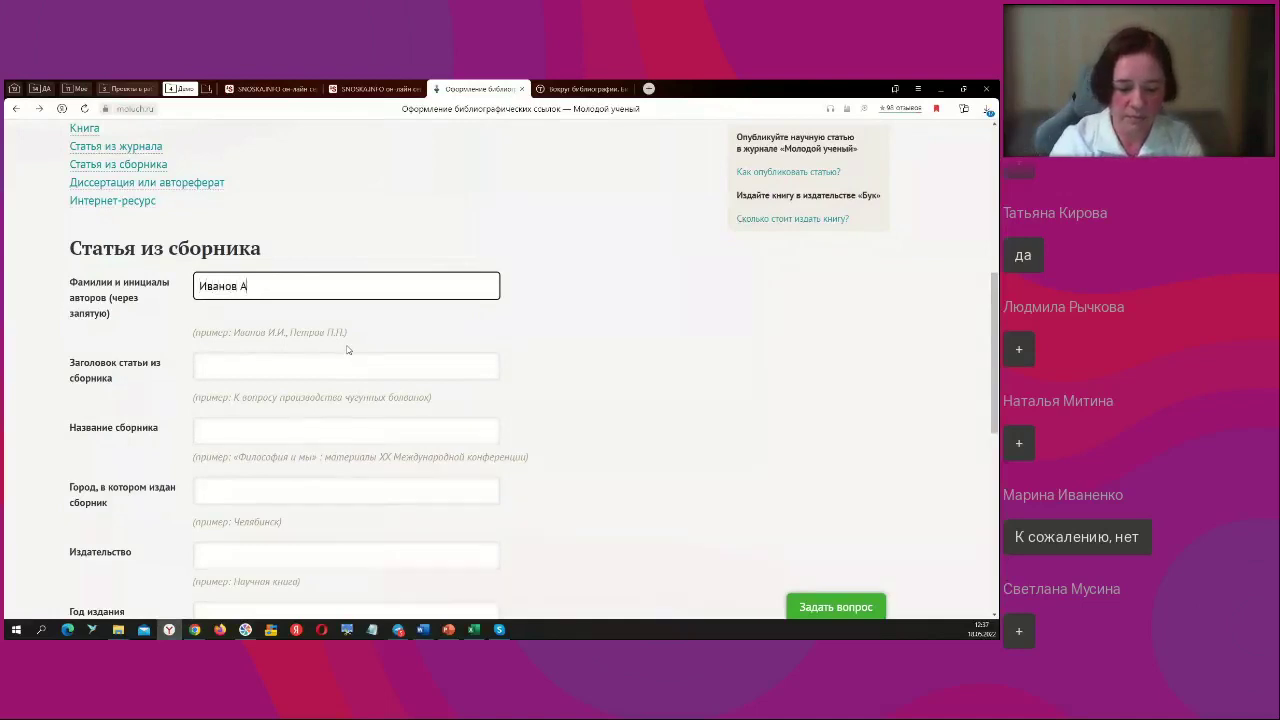
Step: Enter «Очень хорошая статья» as the title of the article
left_click(271, 368)
type("Оч")
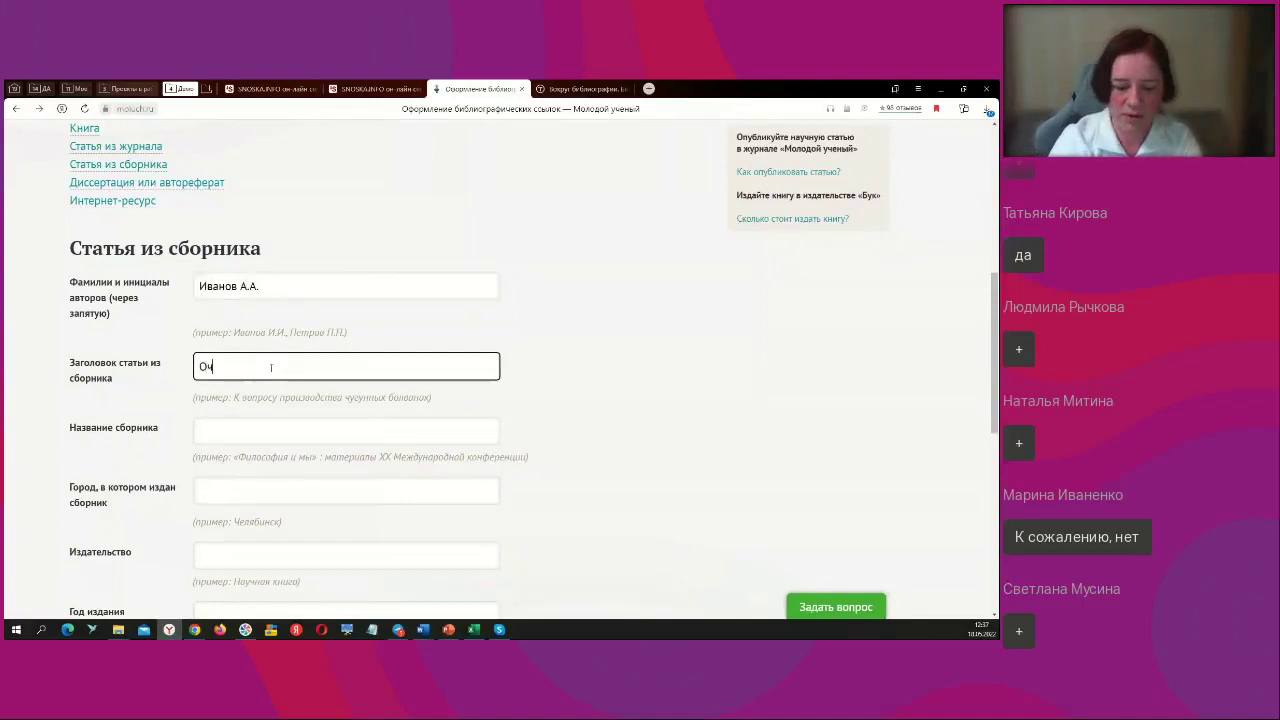
type("ень хорошая статья")
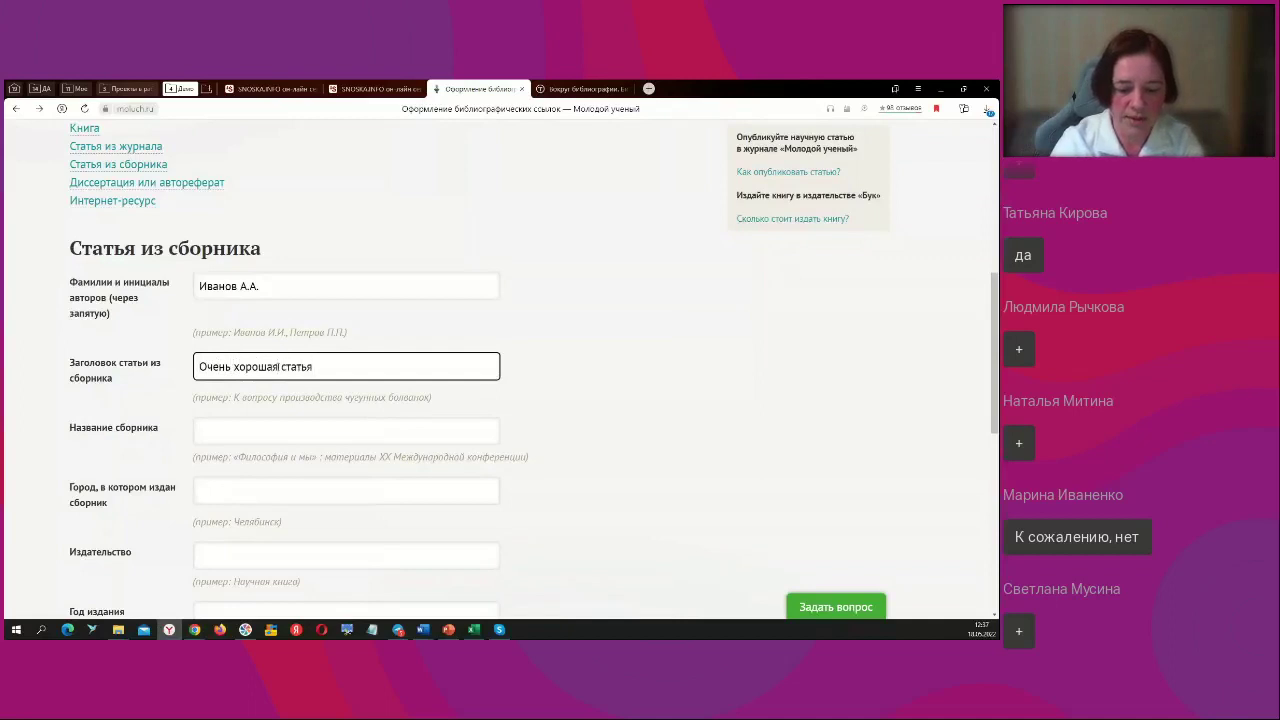
Step: Enlarge the page further and highlight «материалы XX Международной конференции» in the example for the collection name
scroll(268, 367, "down", 2)
left_click(252, 272)
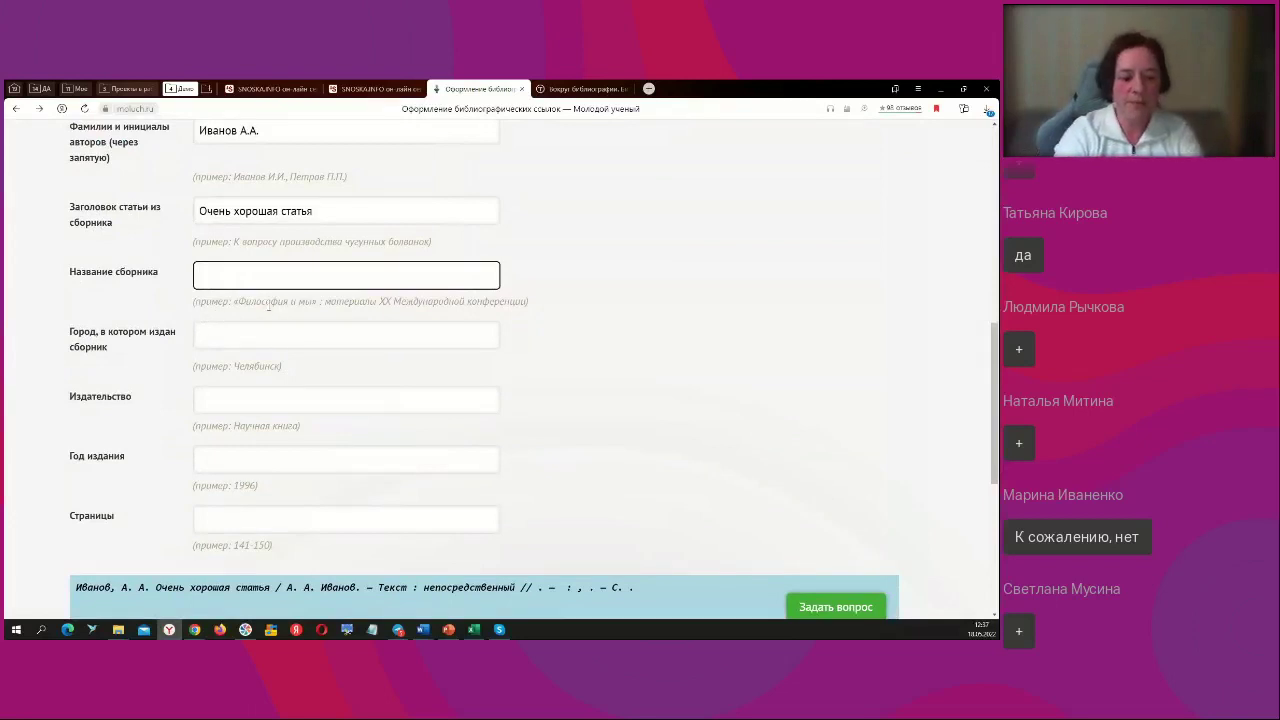
key("ctrl+plus")
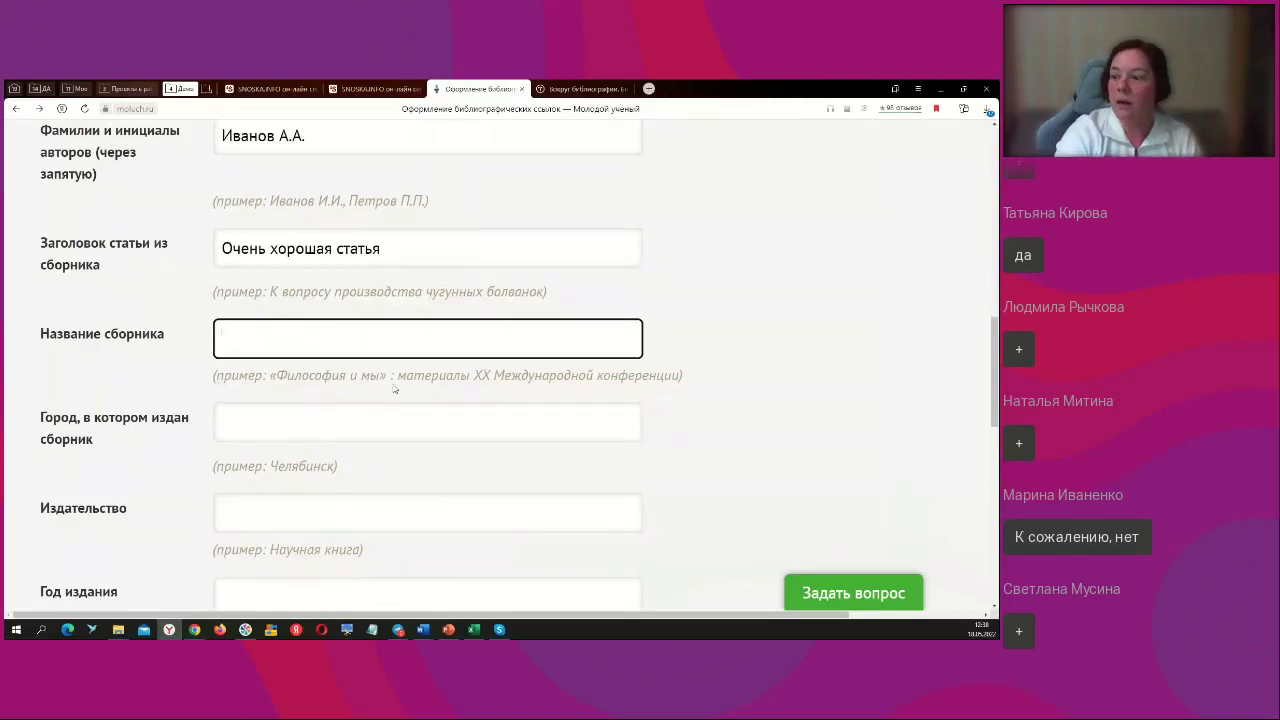
left_click_drag(399, 378, 669, 397)
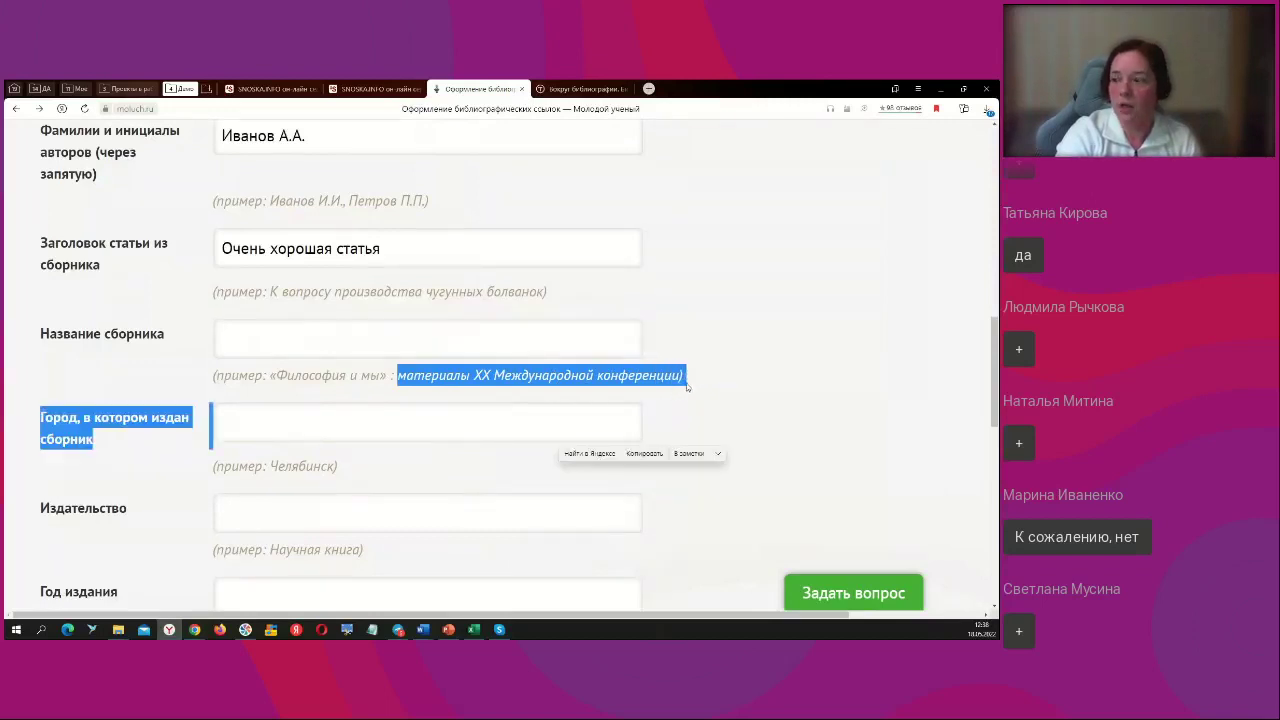
left_click(686, 387)
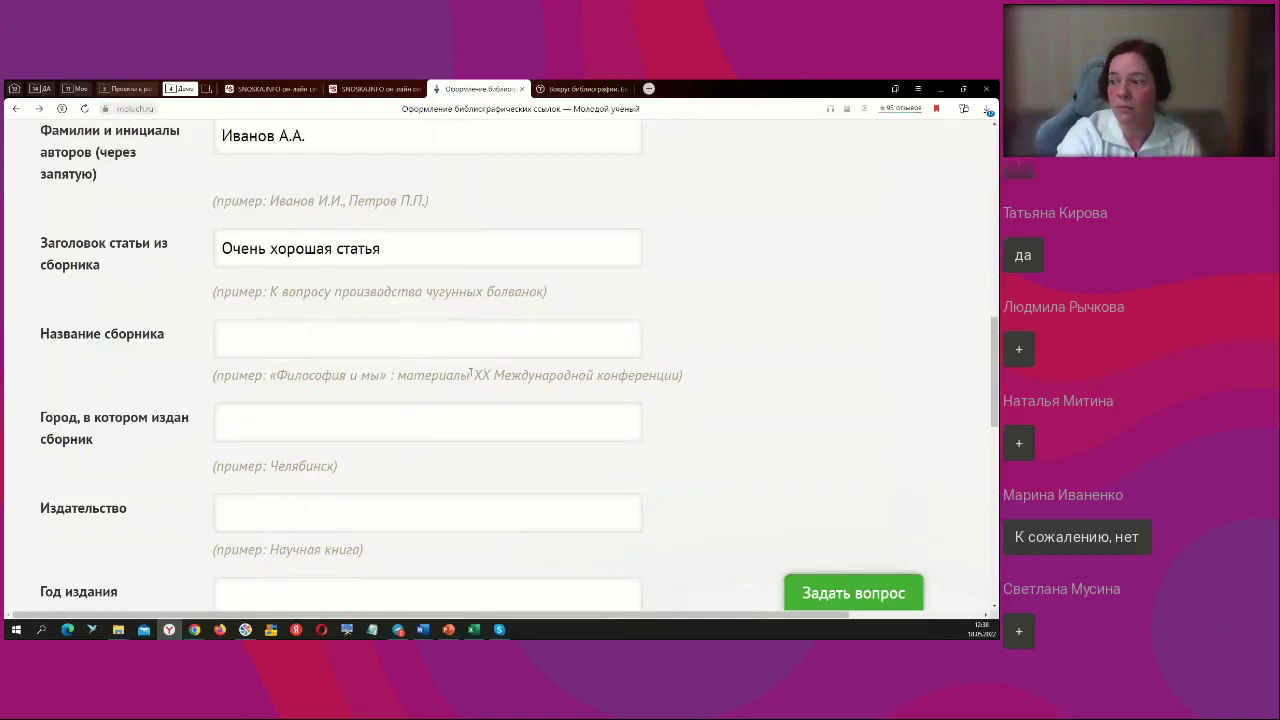
Step: Enter «сборник материалов» as the collection name, removing the mistyped word after it
left_click(299, 327)
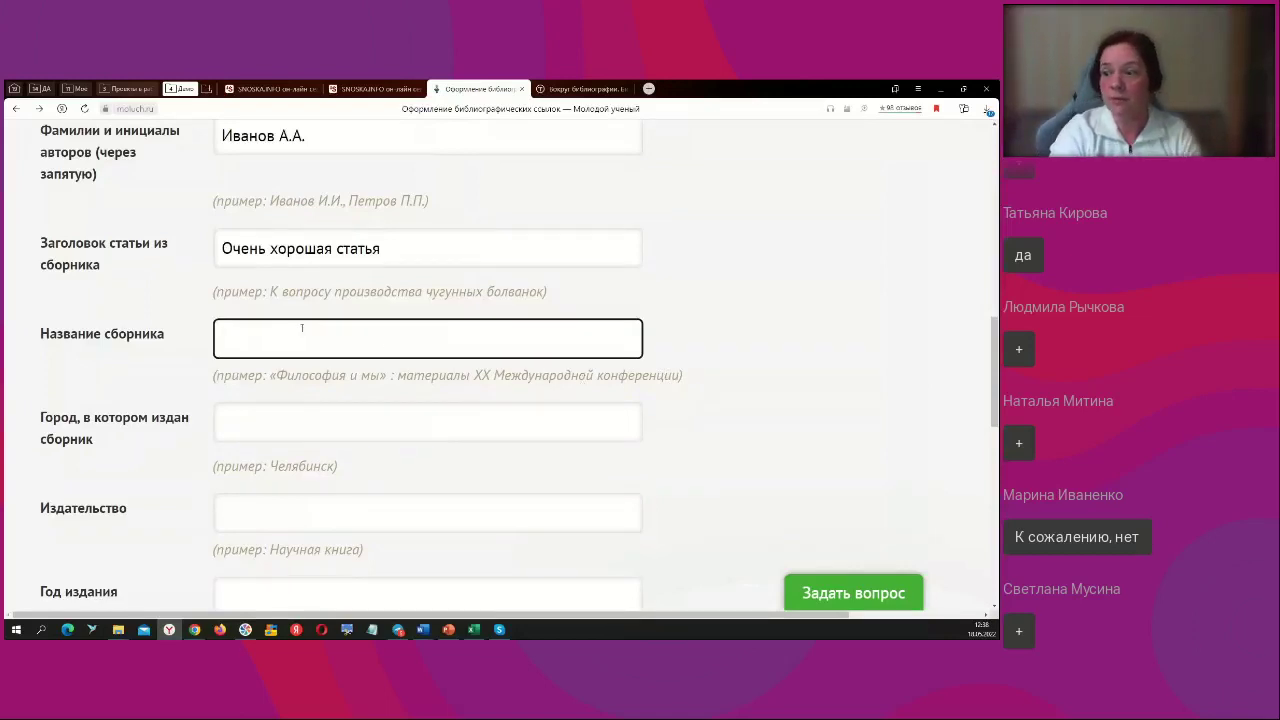
type("сборни")
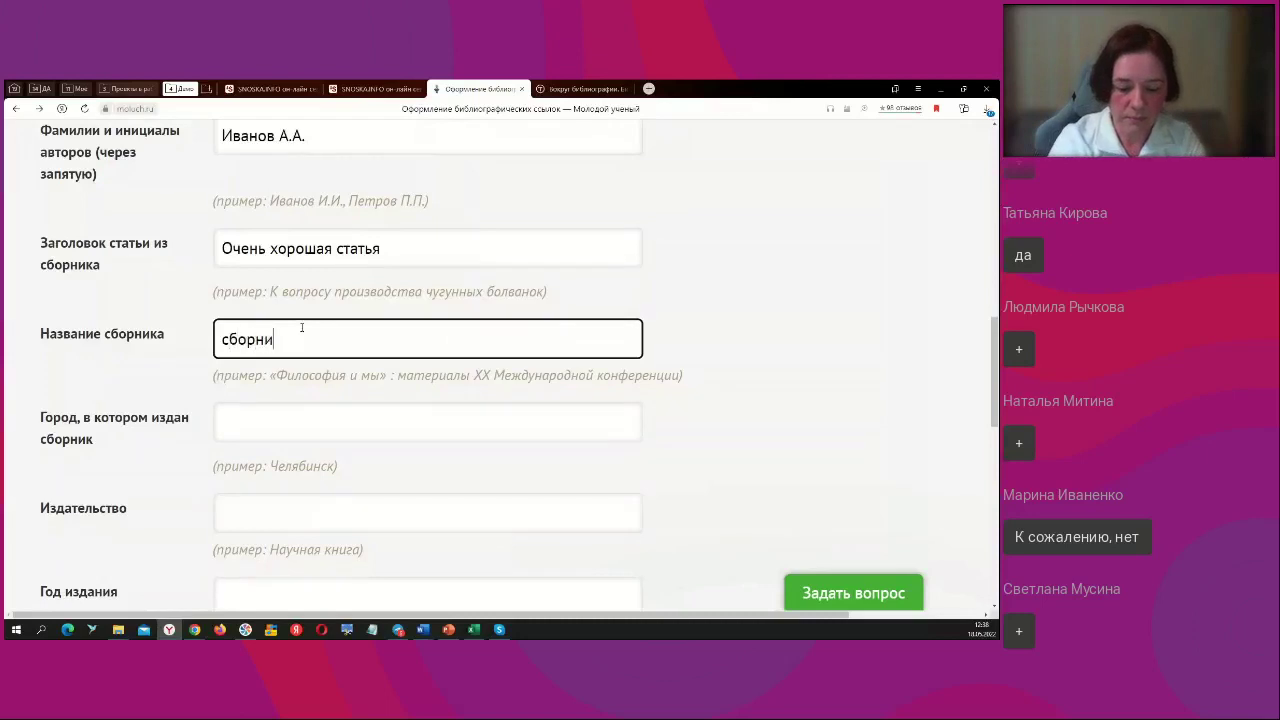
type("к материал")
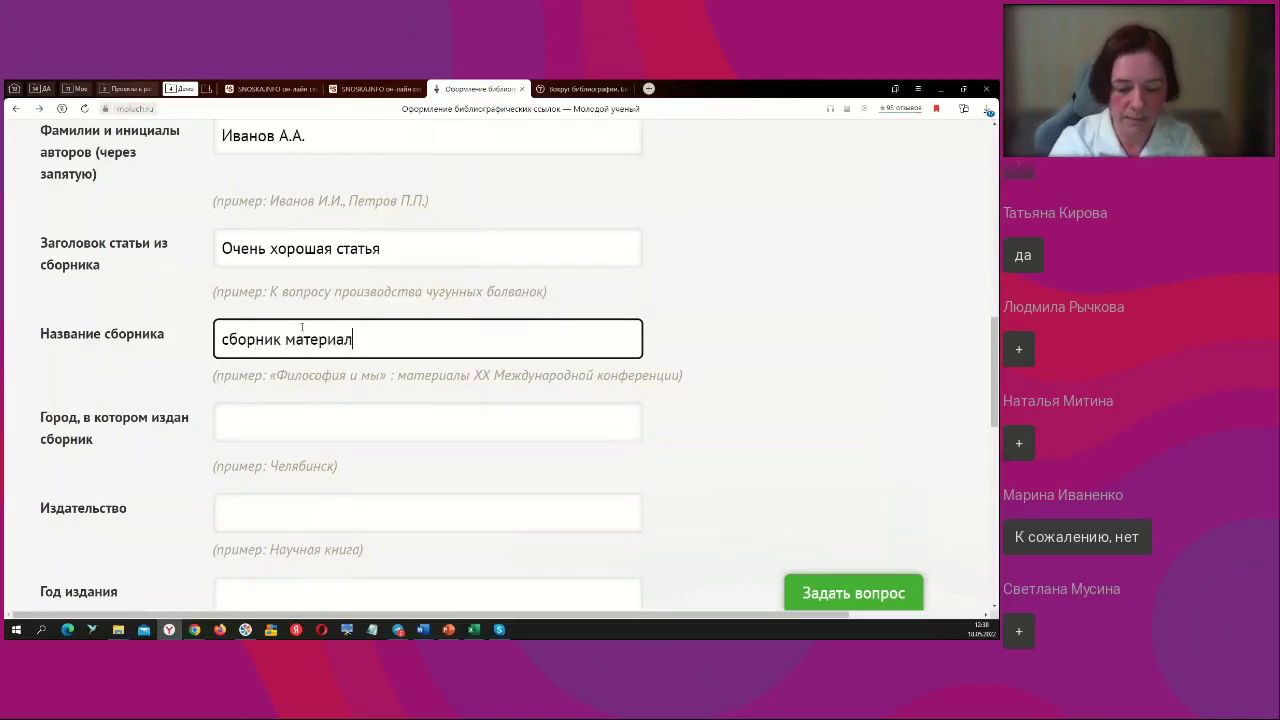
type("ов кончерен")
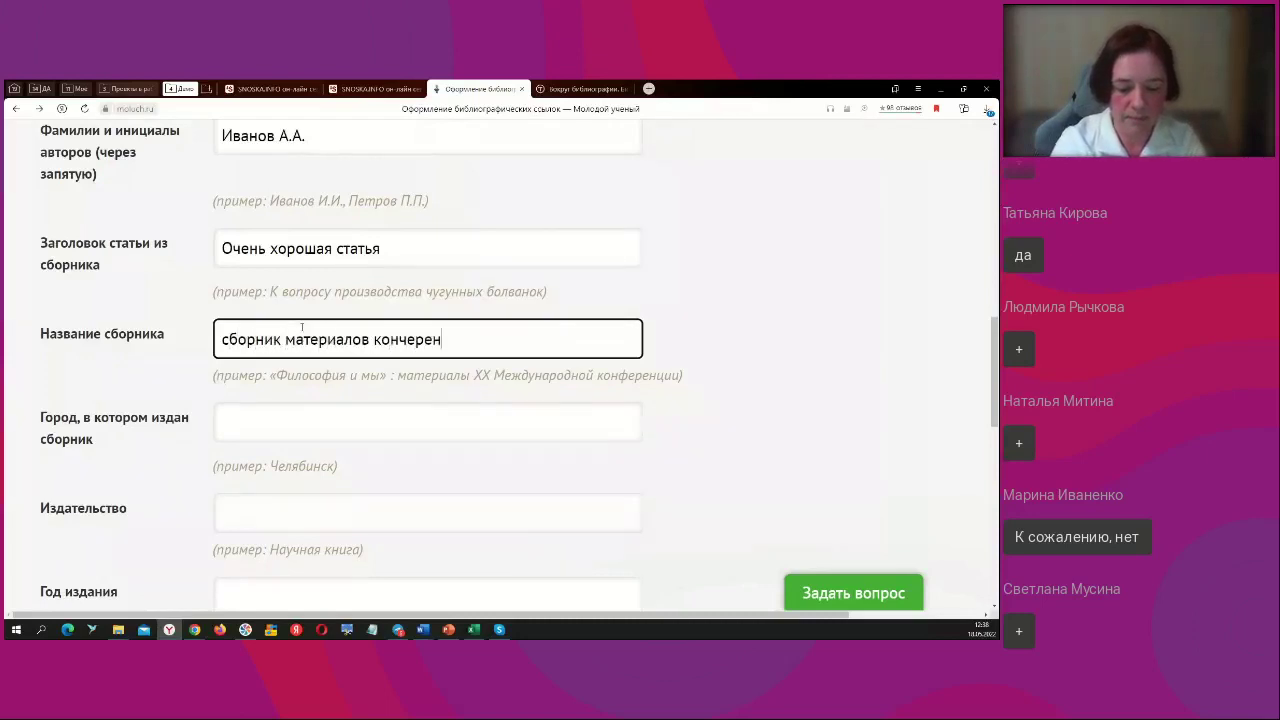
key("BackSpace")
key("ctrl+BackSpace")
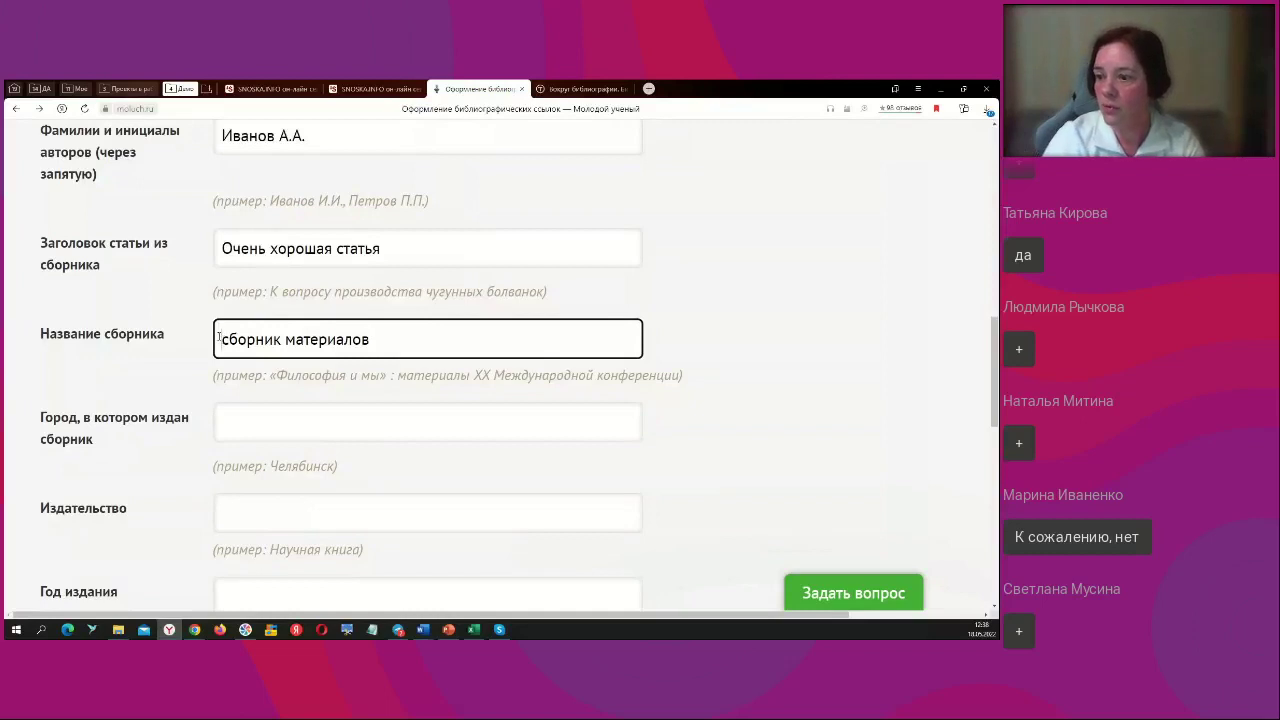
Step: Extend the collection name to «Инновации : сборник материалов научной конференции»
left_click(219, 339)
type("Инновации")
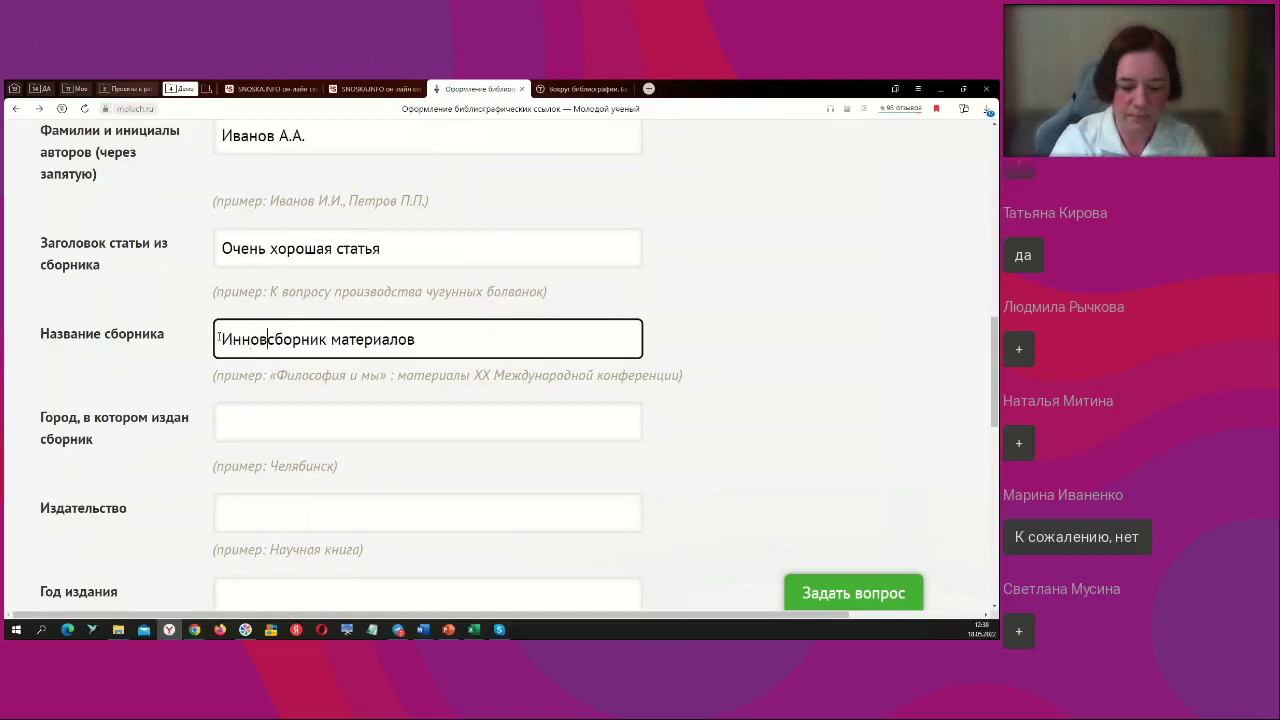
type(" :")
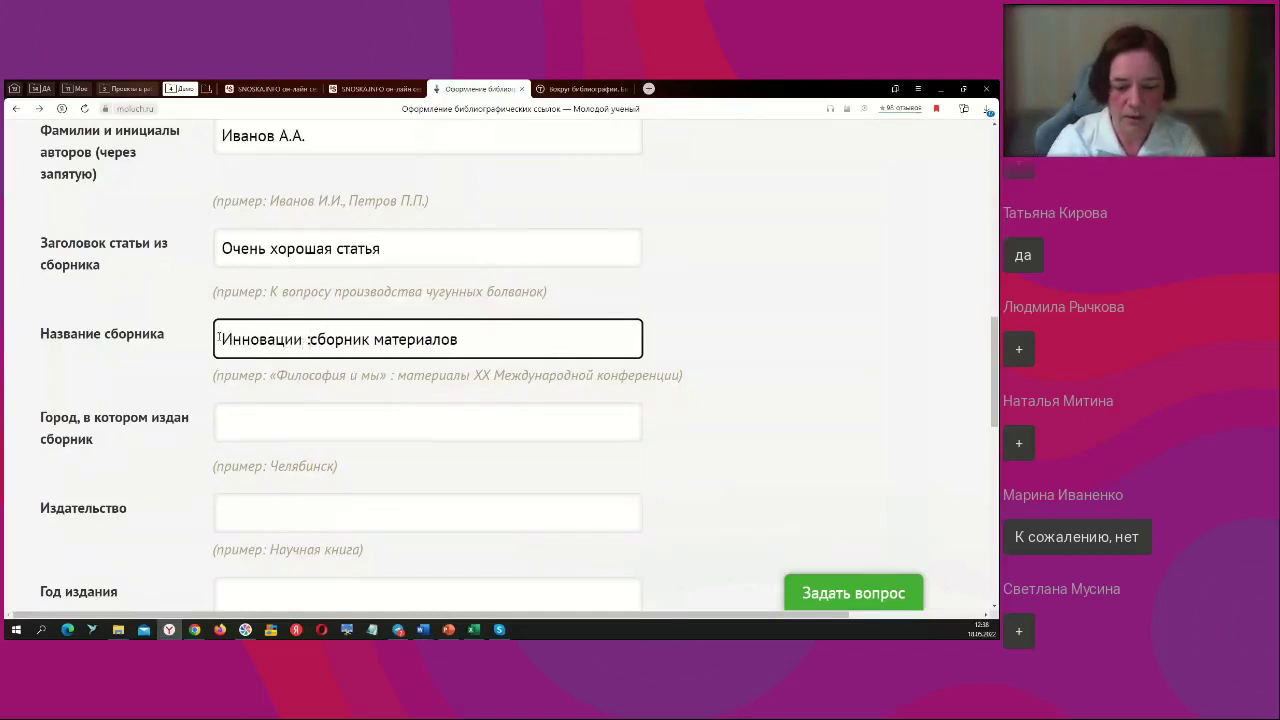
left_click(469, 339)
type("к")
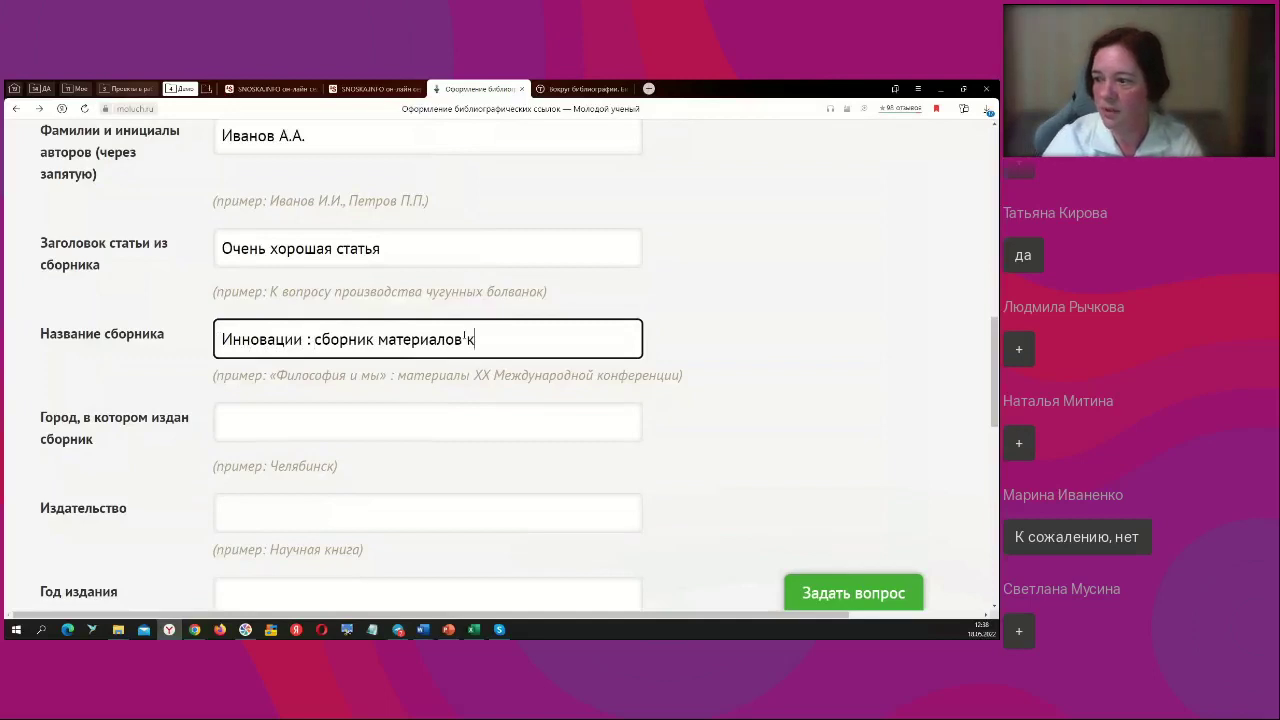
type("онференции")
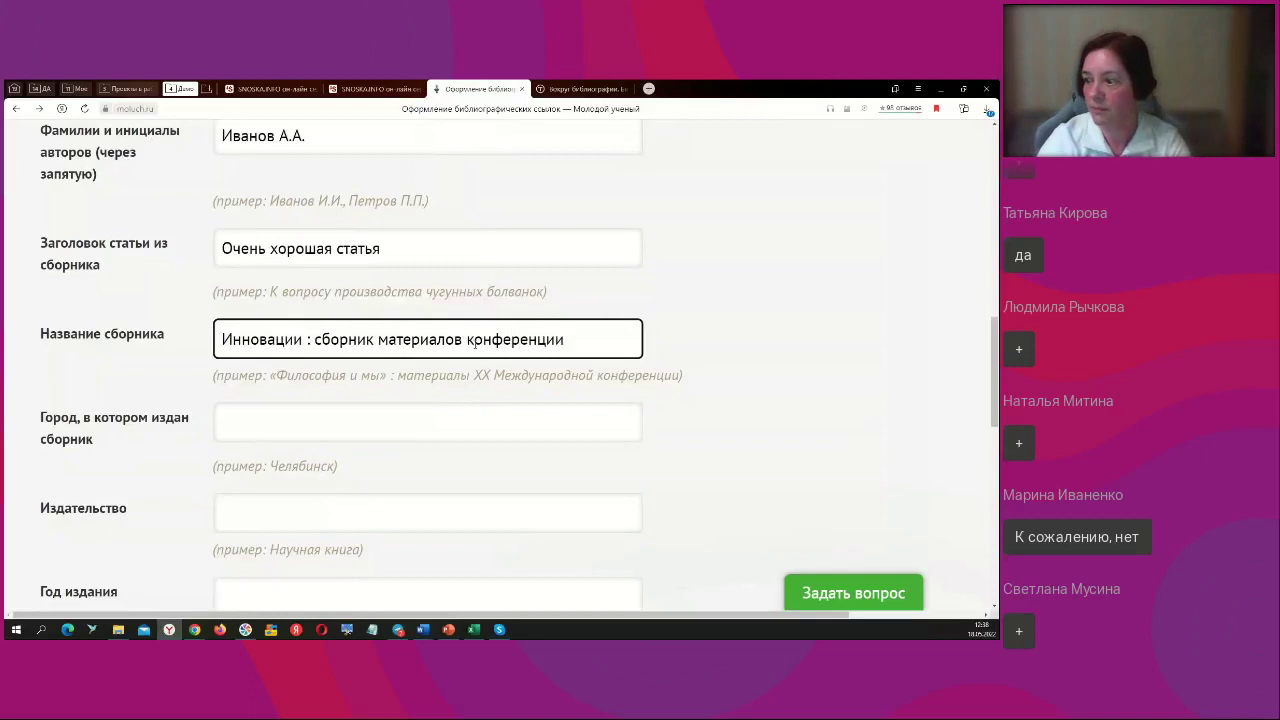
left_click(468, 339)
type("научной")
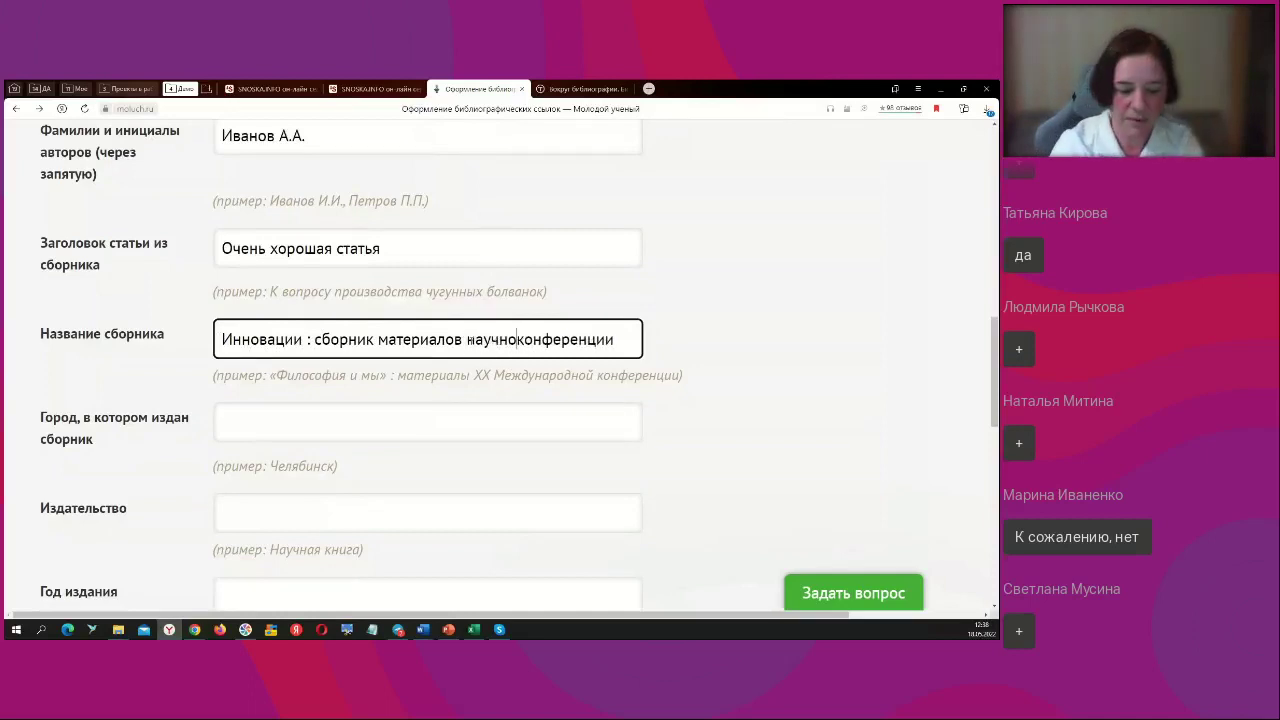
Step: Enter «Москва» as the city of publication and «Издательство» as the publisher
scroll(437, 420, "down", 1)
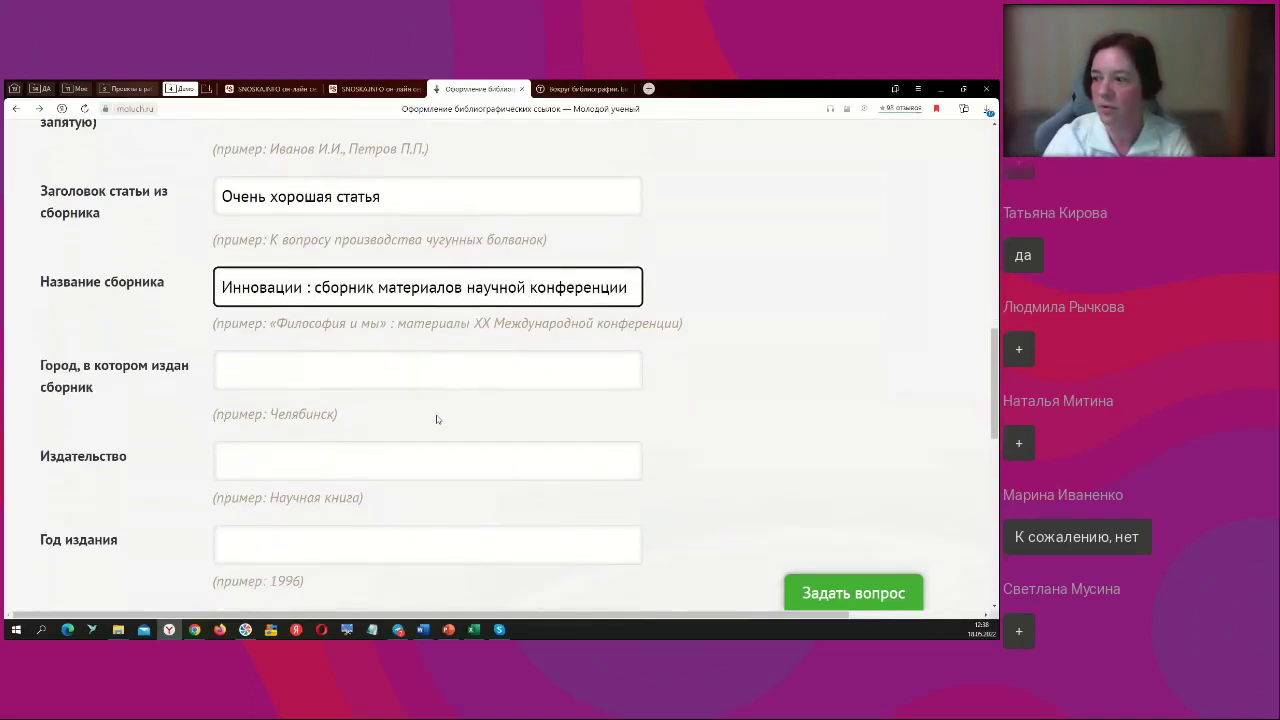
left_click(312, 373)
type("Москва")
scroll(312, 373, "up", 1)
left_click(295, 518)
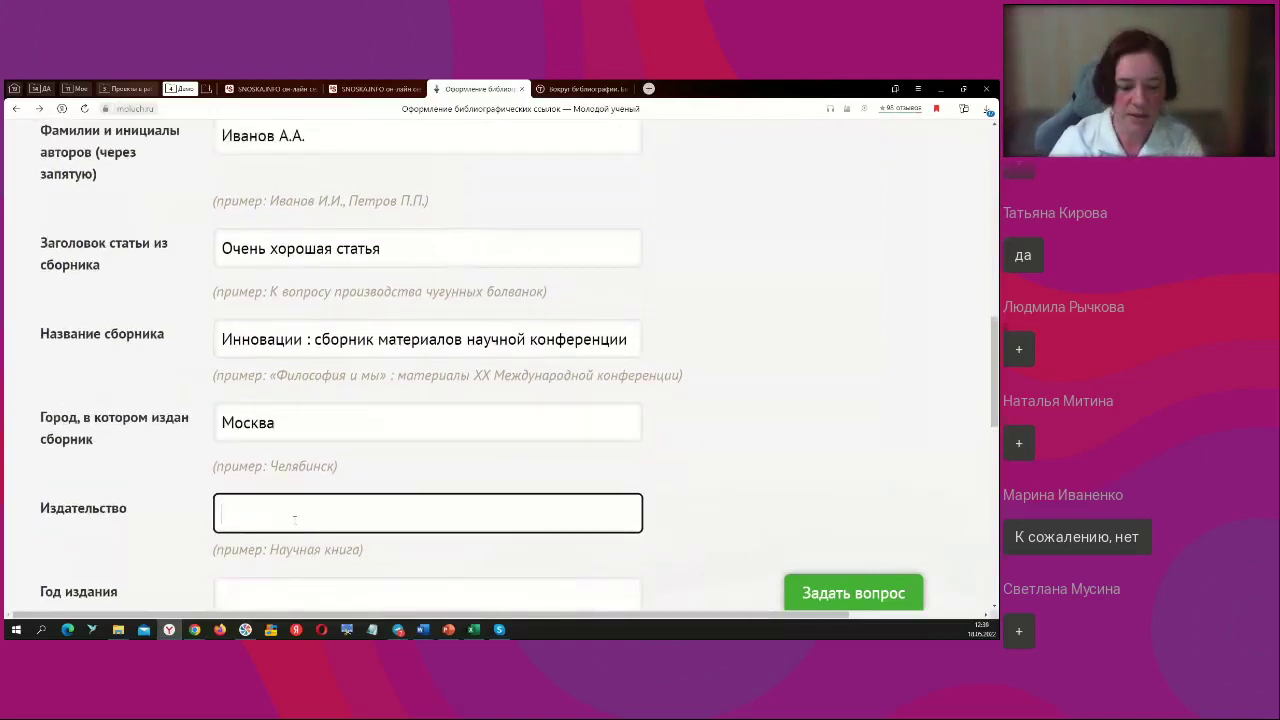
type("Издательство")
Step: Enter 2021 as the year of publication and 12-23 as the pages of the article
scroll(336, 428, "down", 3)
left_click(302, 329)
type("2021")
left_click(249, 420)
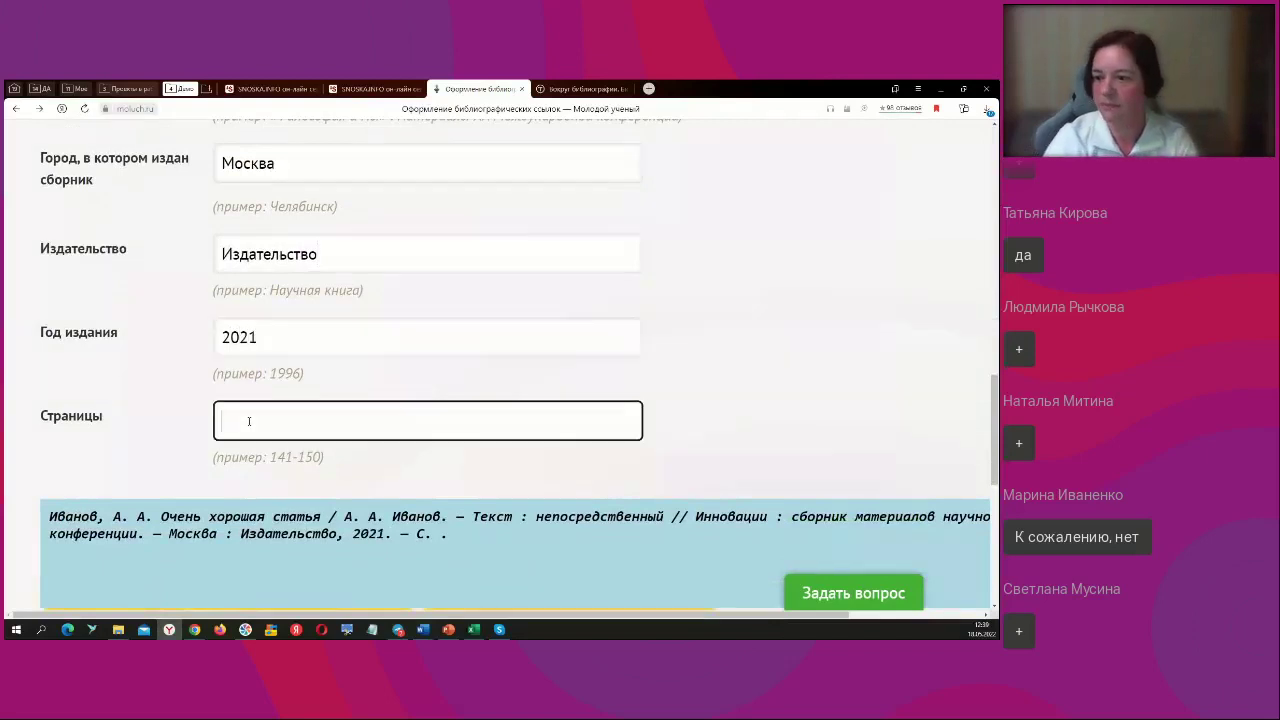
type("1")
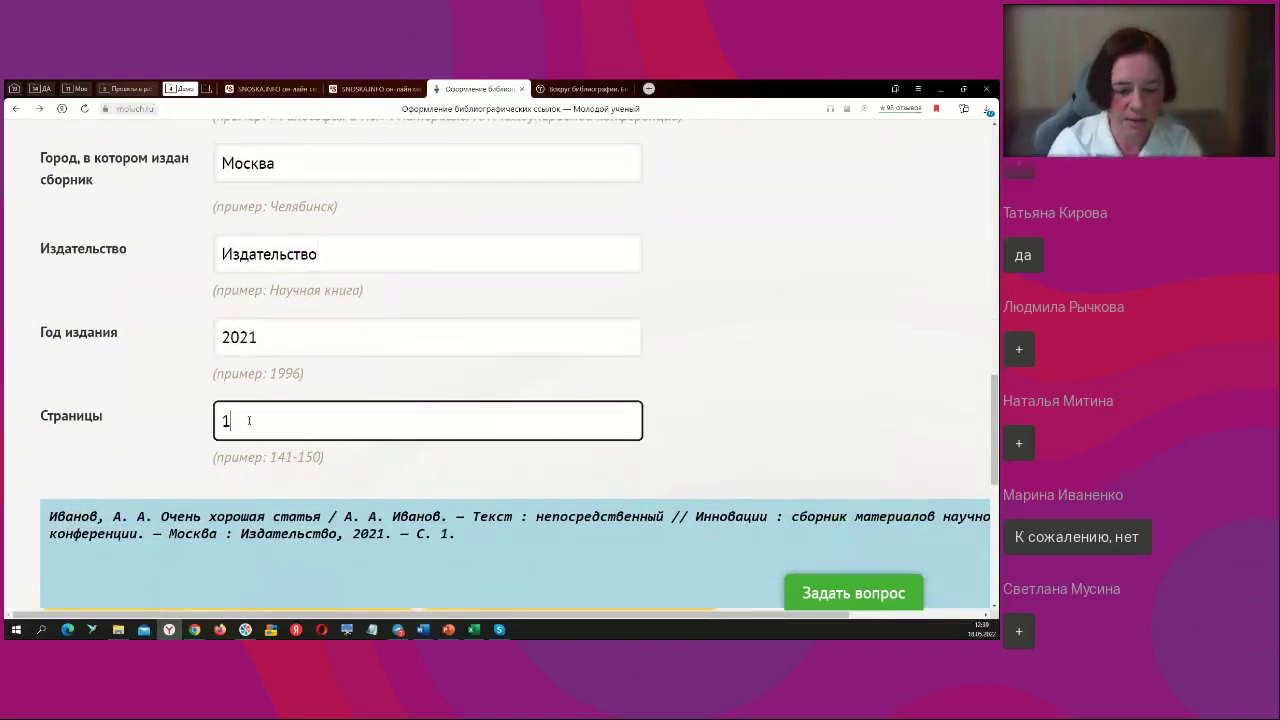
type("2-23")
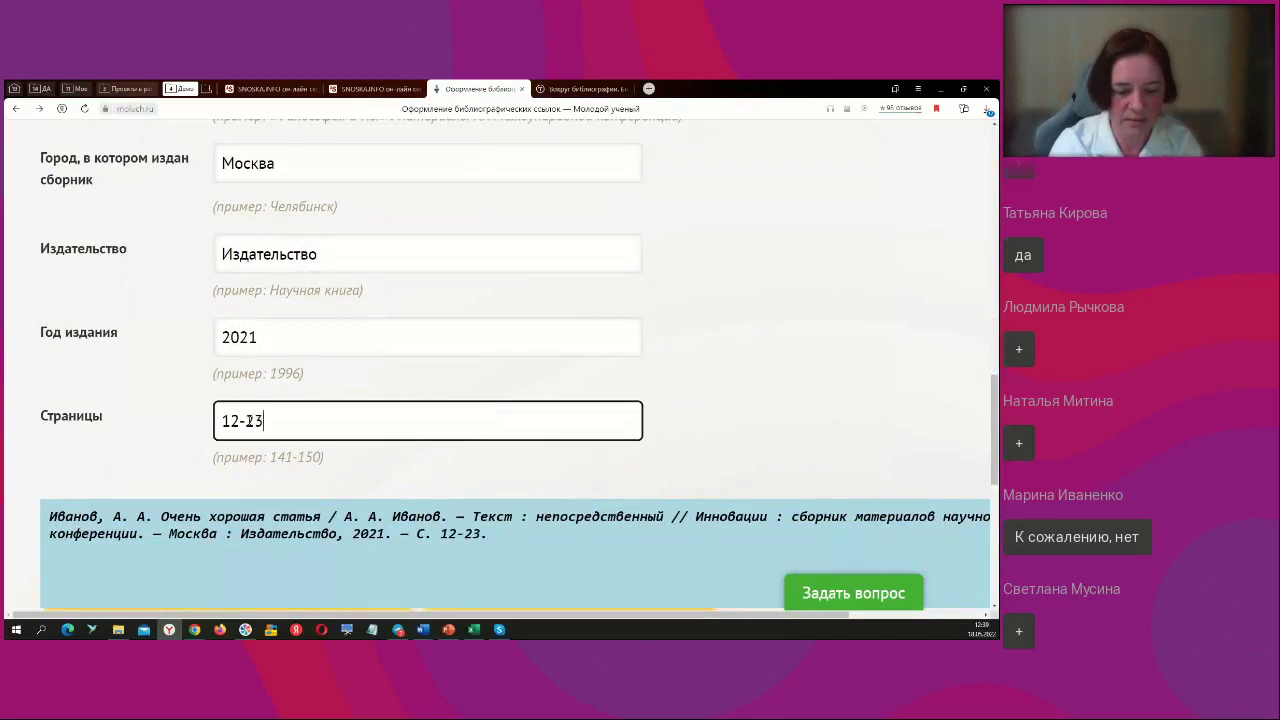
Step: In the generated reference, highlight the author statement after the slash, the comma after the first surname, and «Текст : непосредственный»
scroll(335, 422, "down", 2)
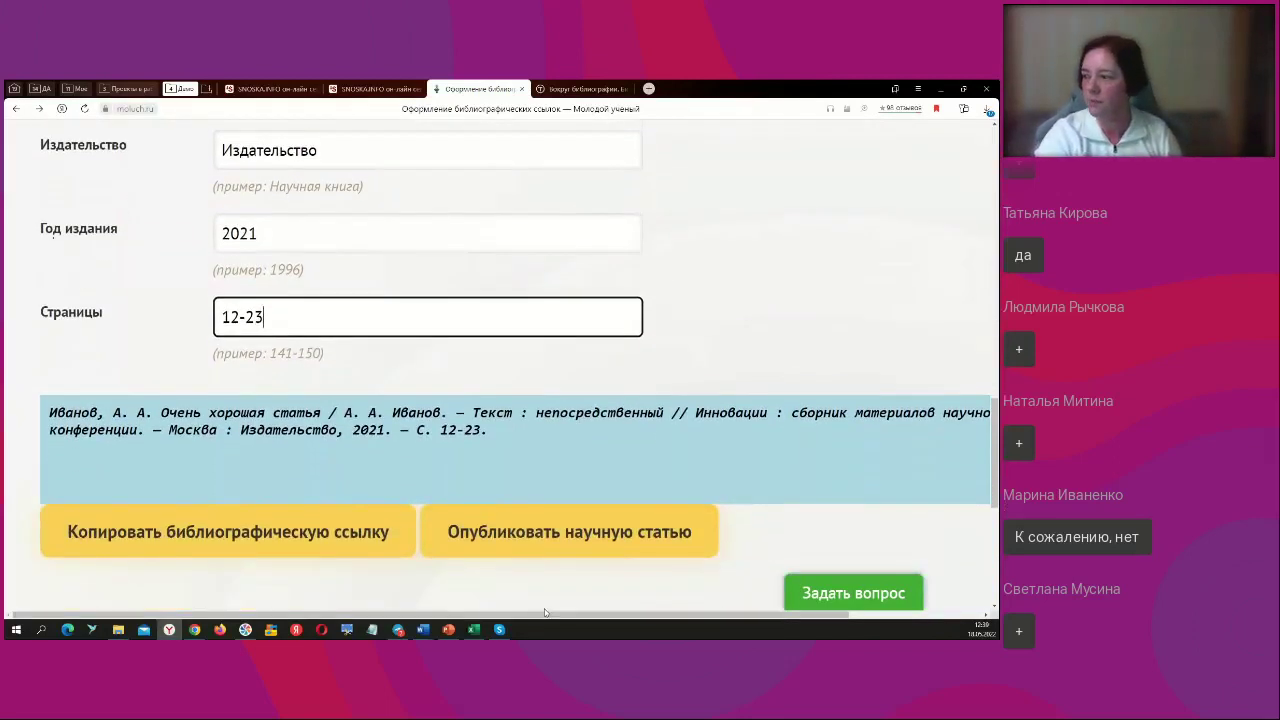
left_click_drag(548, 614, 561, 614)
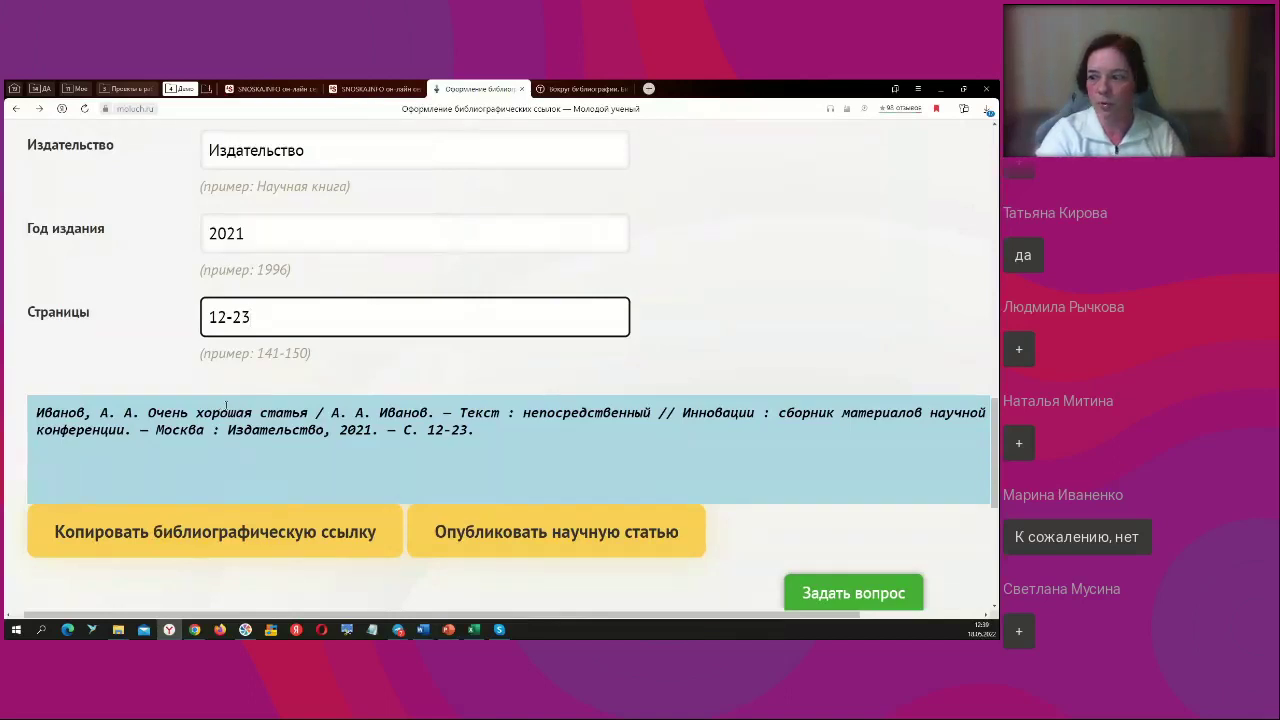
left_click_drag(434, 413, 318, 414)
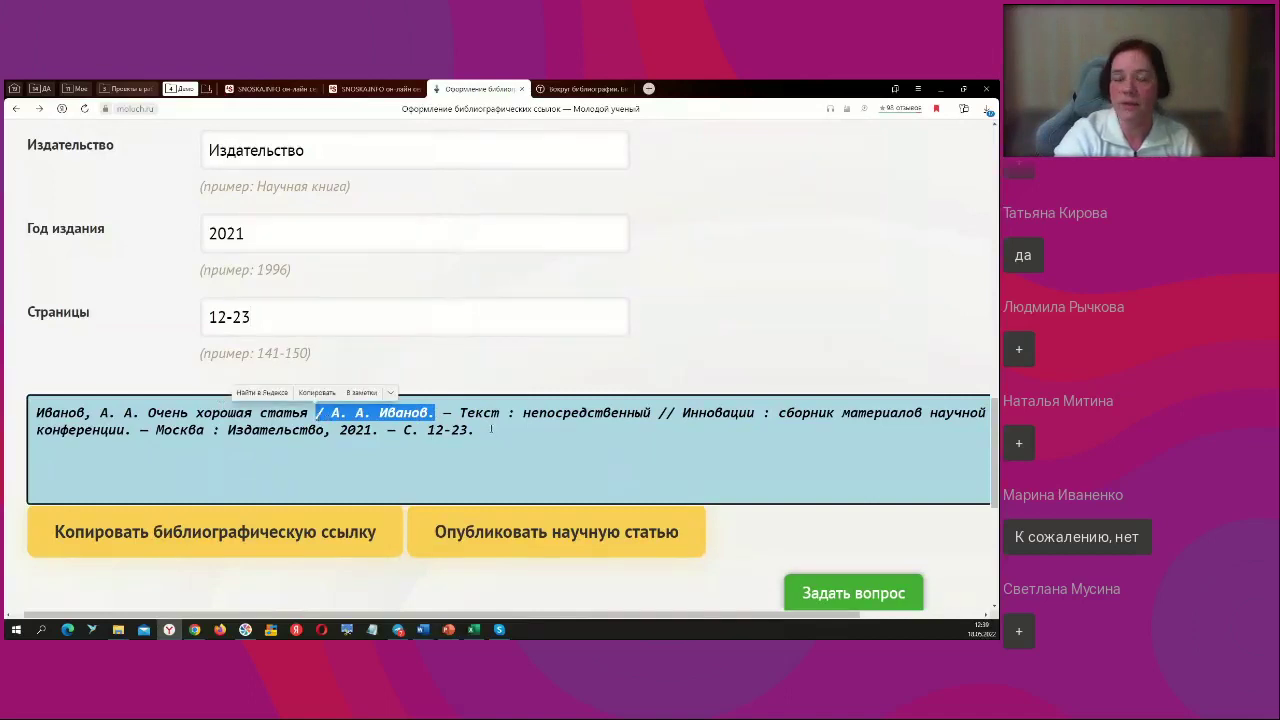
left_click_drag(440, 413, 325, 413)
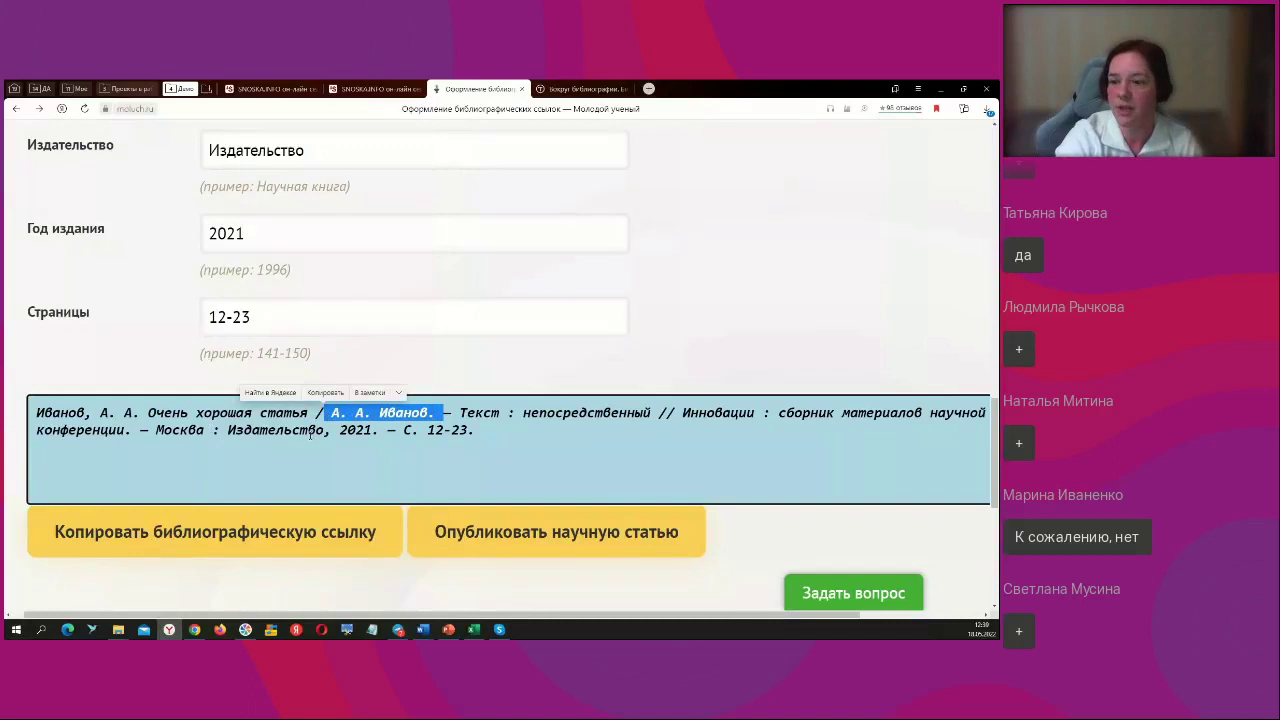
left_click(91, 414)
left_click_drag(91, 413, 84, 413)
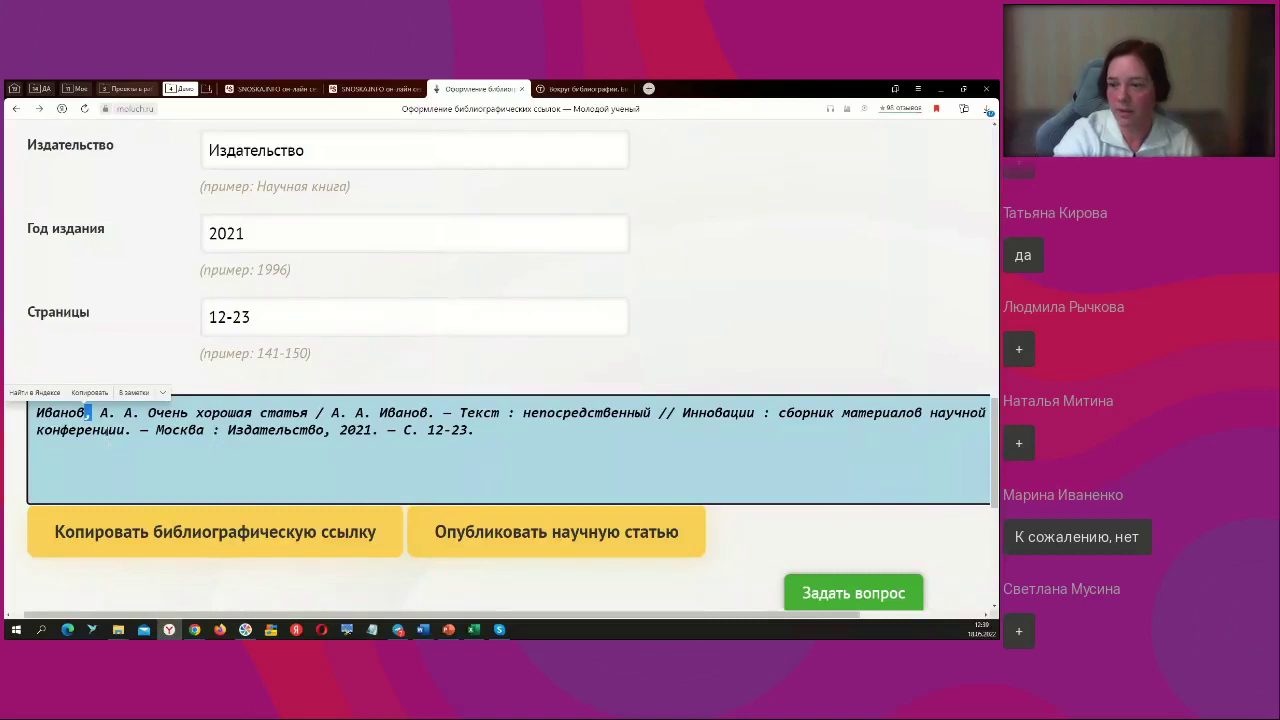
left_click_drag(459, 413, 641, 423)
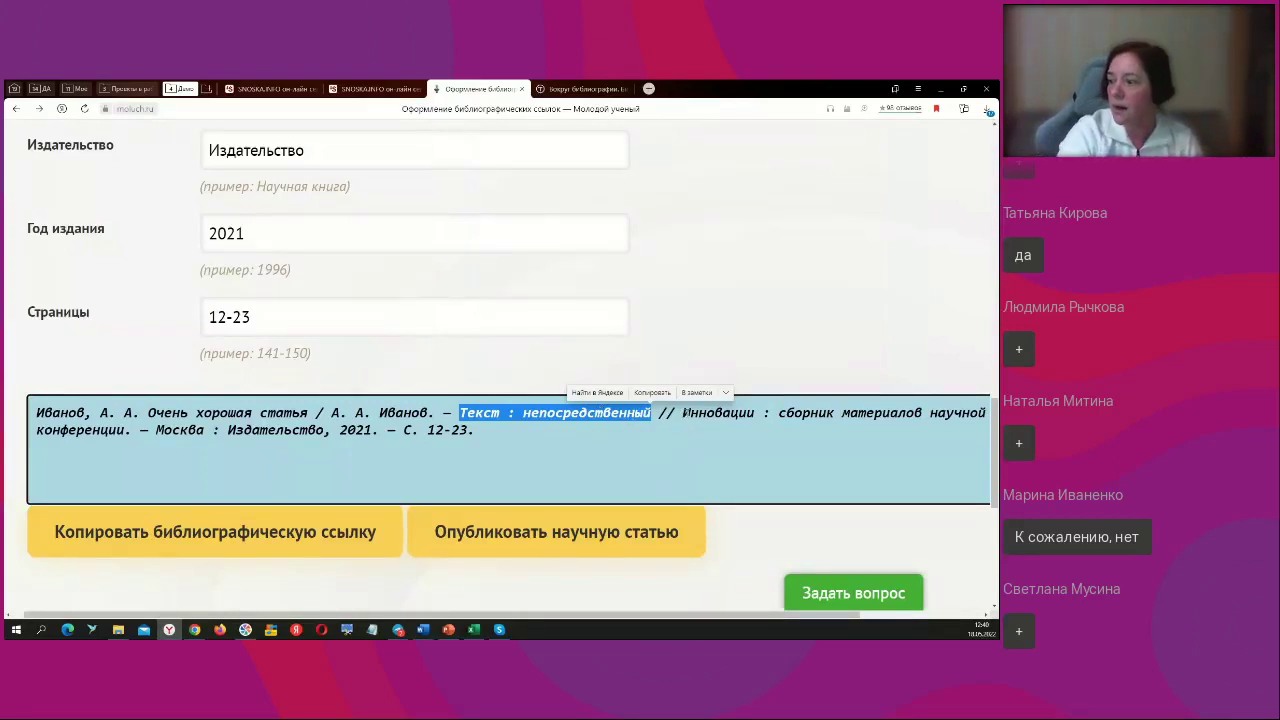
Step: Highlight the full stop after «конференции» and the city «Москва» in the generated reference
left_click(786, 416)
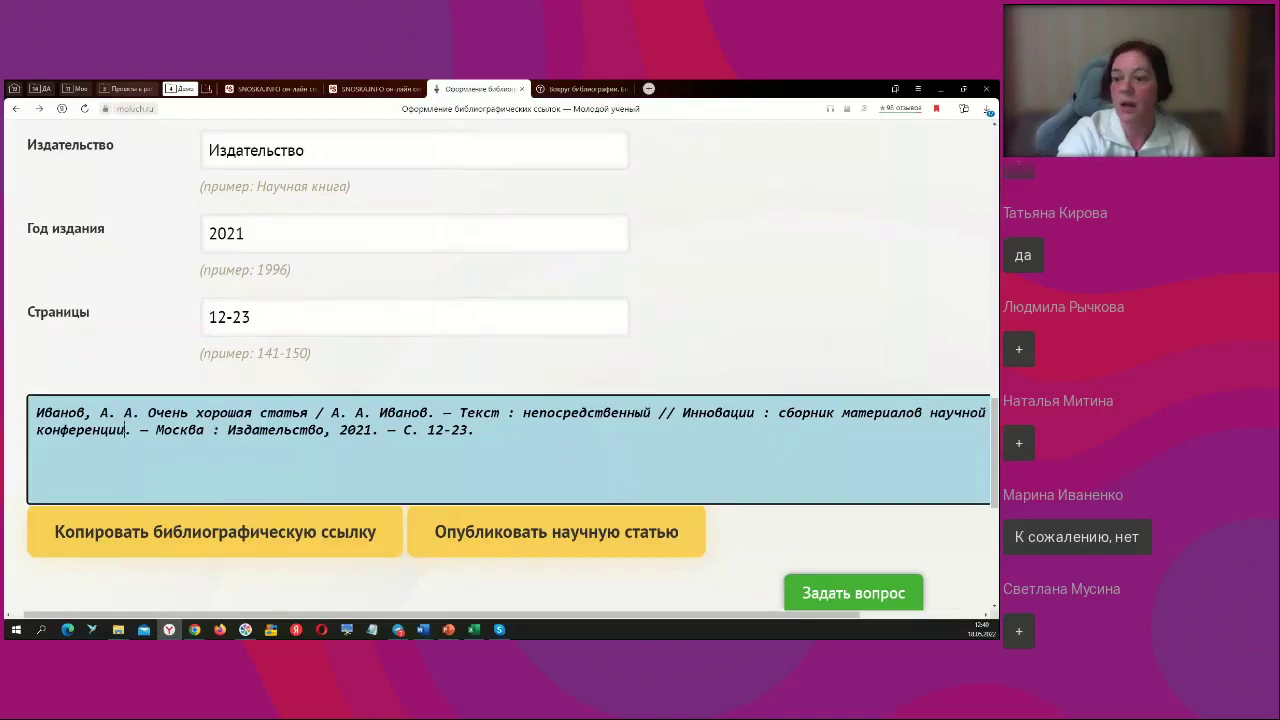
left_click_drag(125, 430, 131, 430)
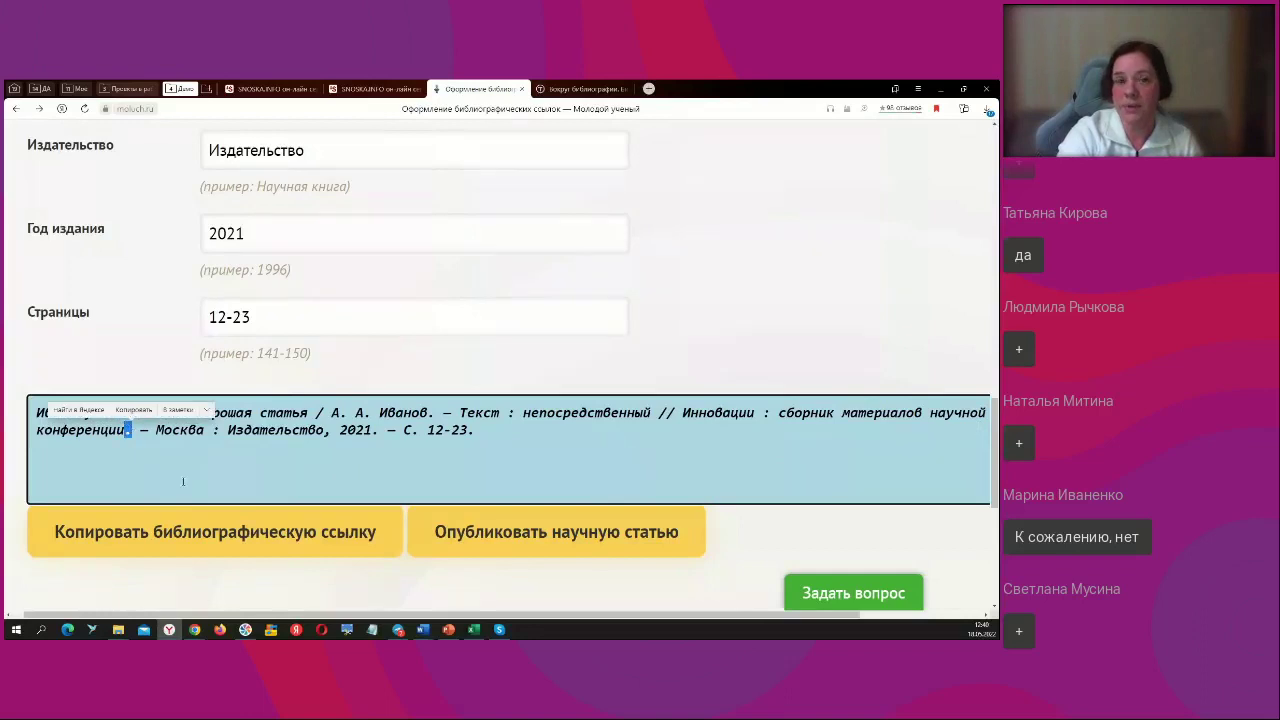
double_click(180, 430)
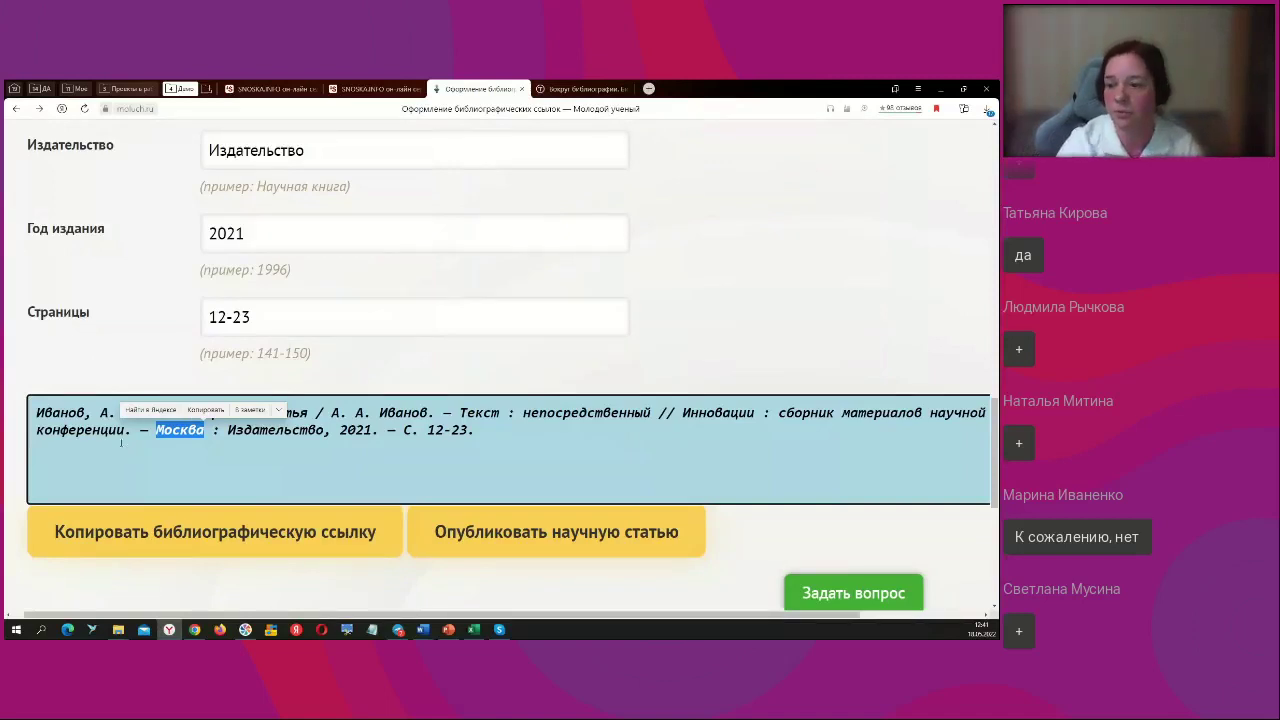
left_click(125, 430)
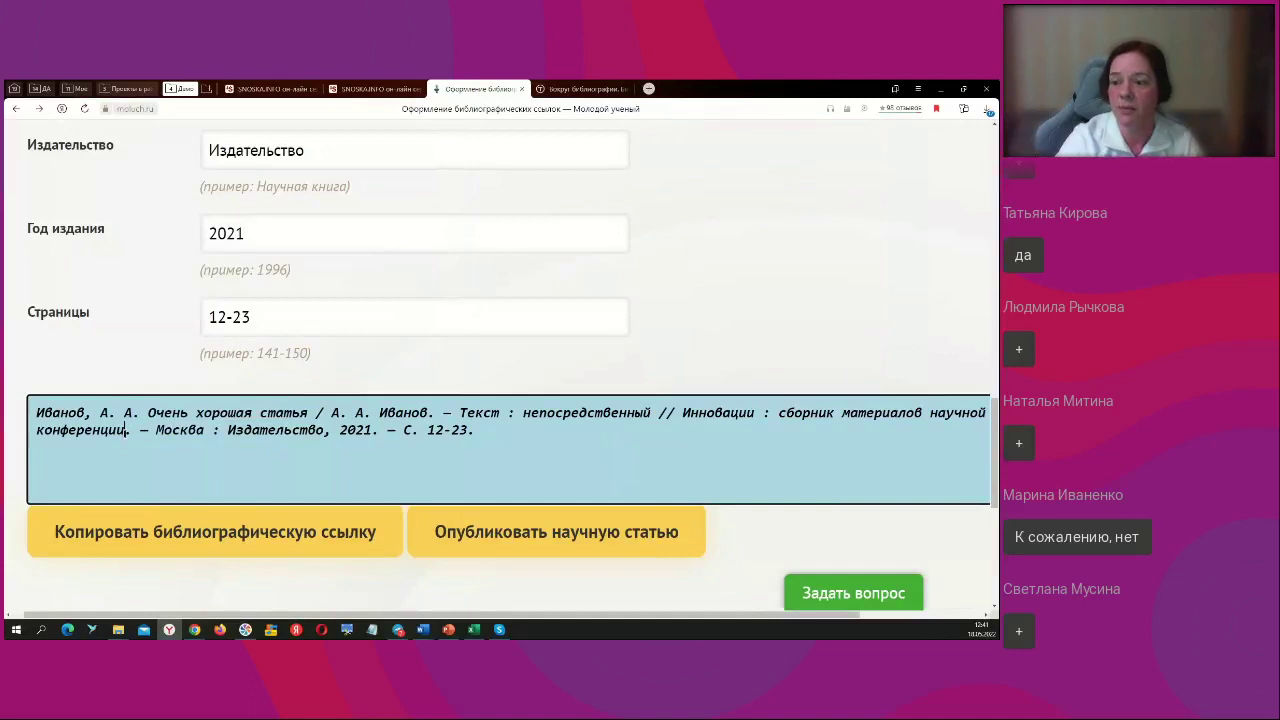
left_click_drag(125, 430, 131, 430)
Step: Check the end of the collection name in its field, and highlight the entire generated reference
scroll(311, 261, "up", 1)
scroll(311, 261, "up", 5)
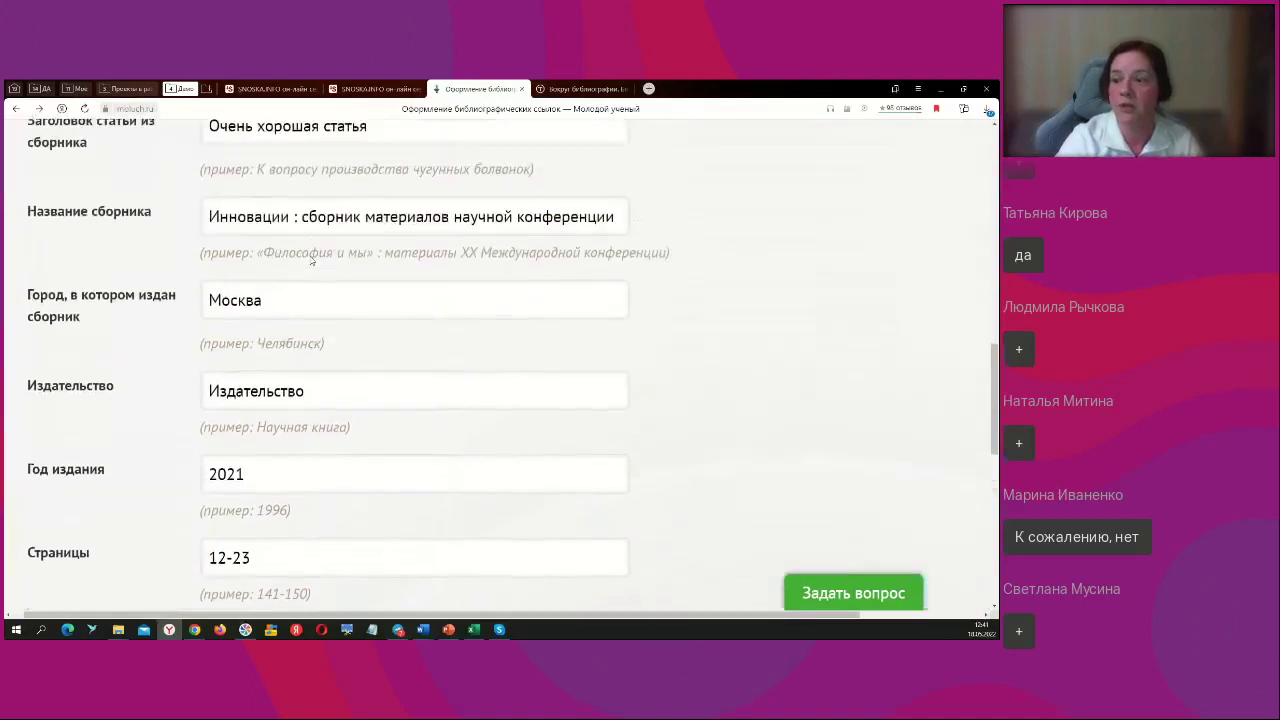
left_click(613, 237)
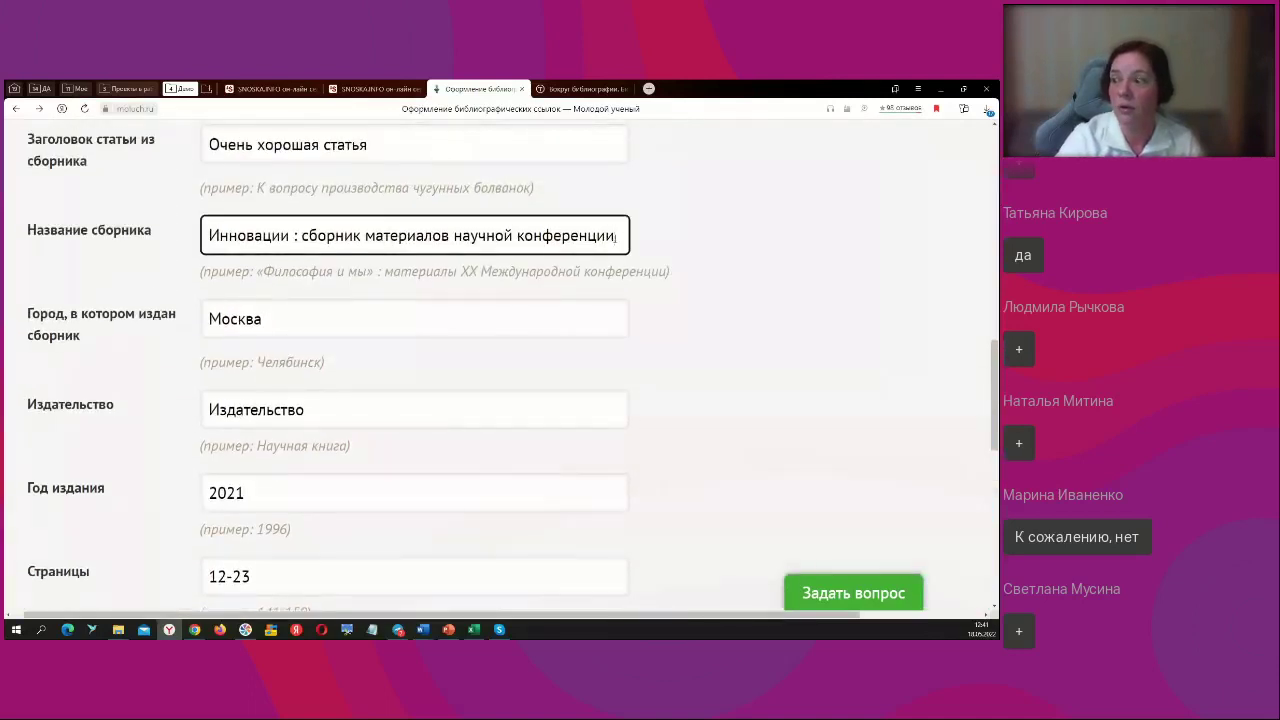
scroll(213, 432, "down", 5)
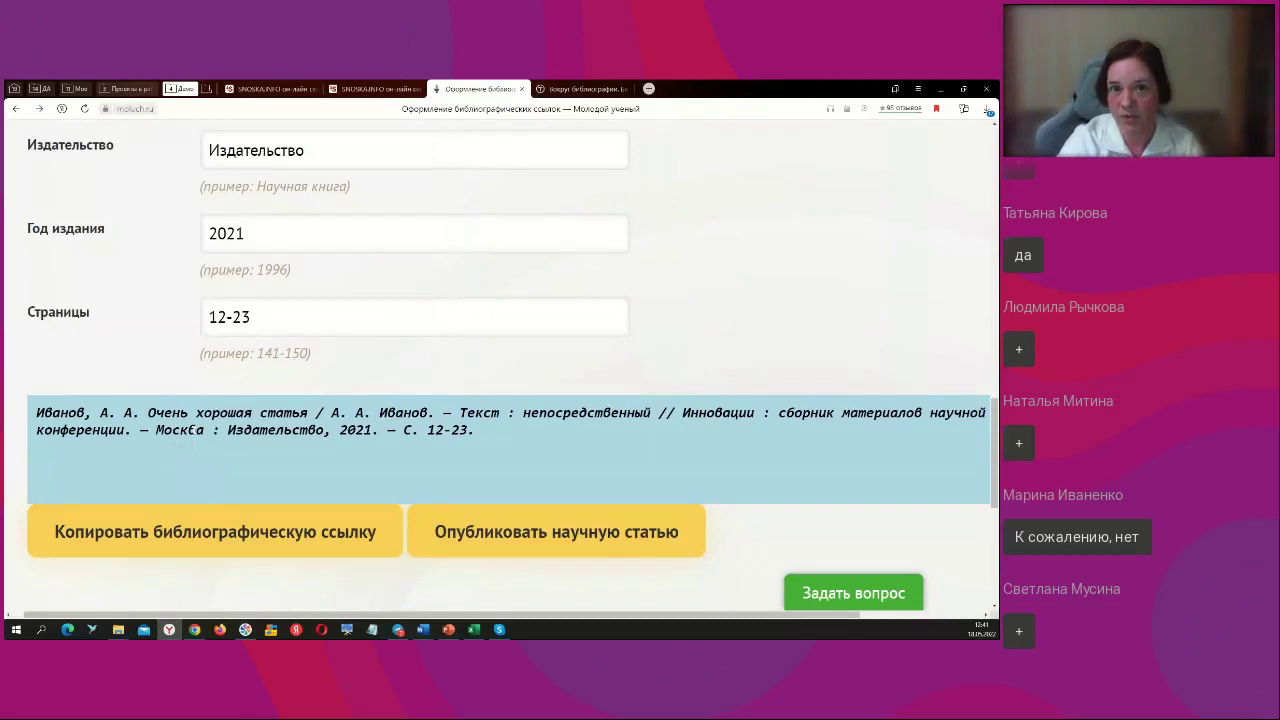
left_click(300, 436)
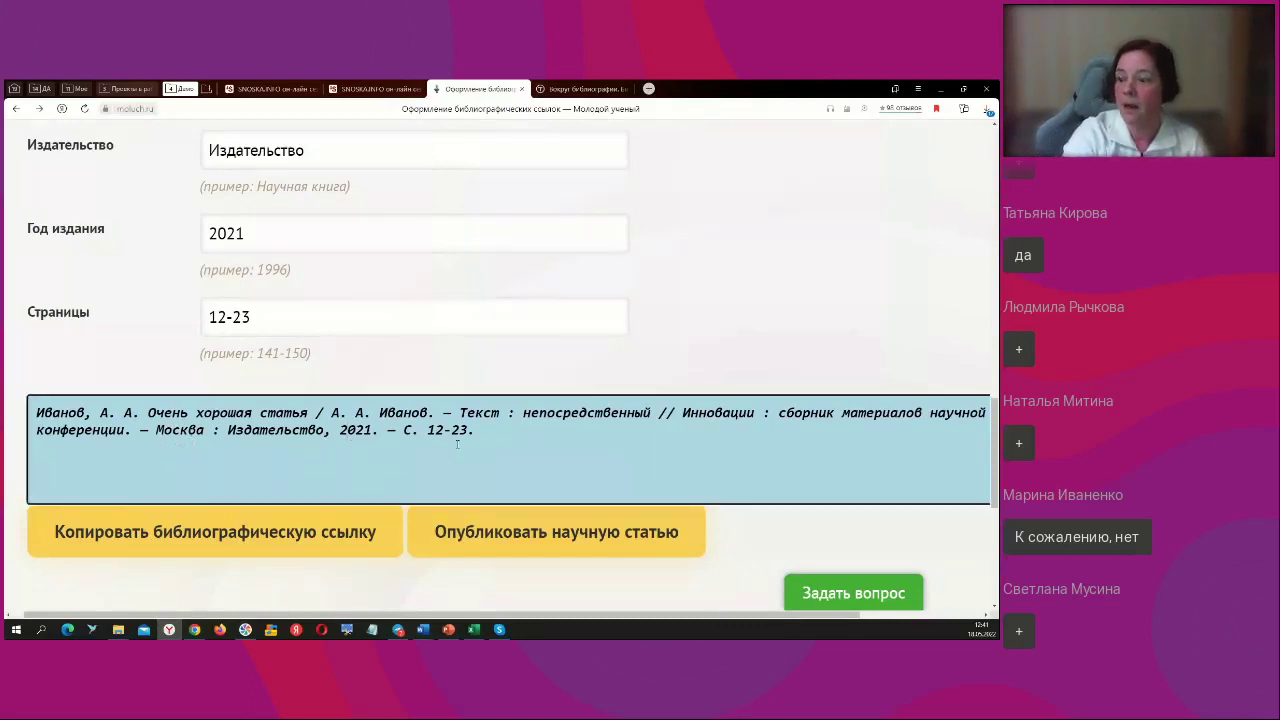
left_click_drag(484, 430, 36, 412)
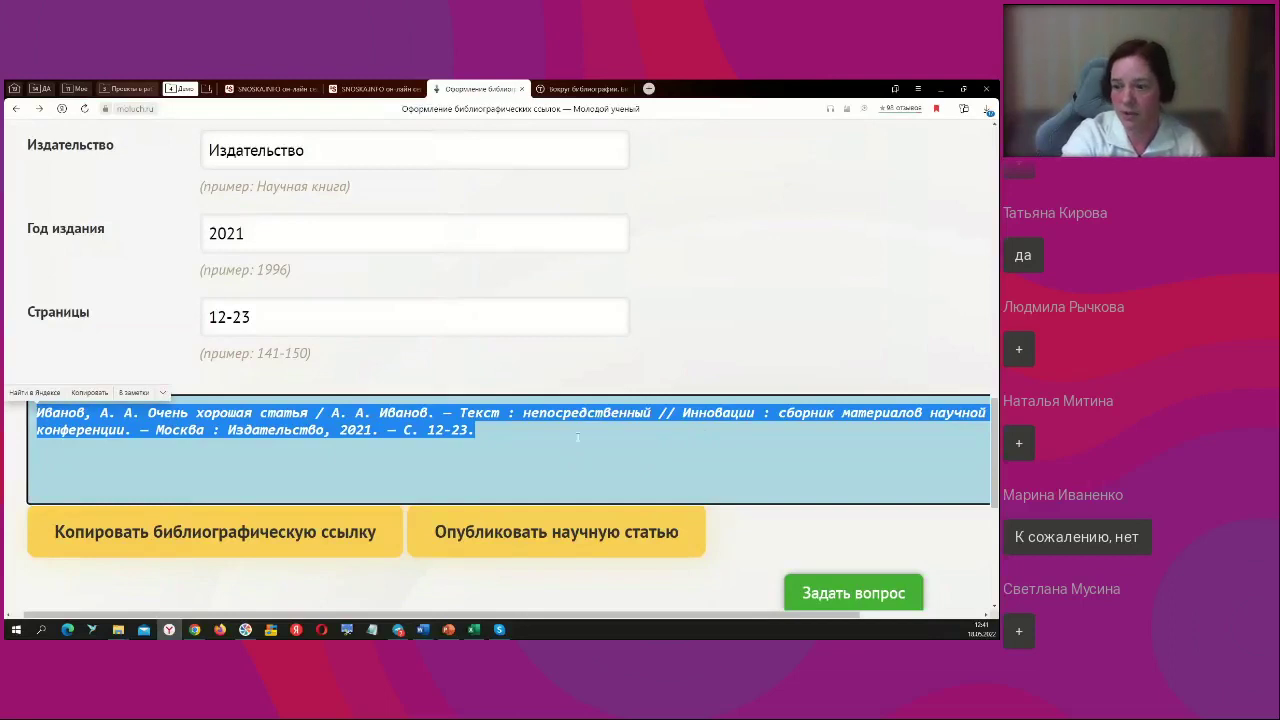
Step: Switch the source type to «Книга»
scroll(547, 449, "up", 7)
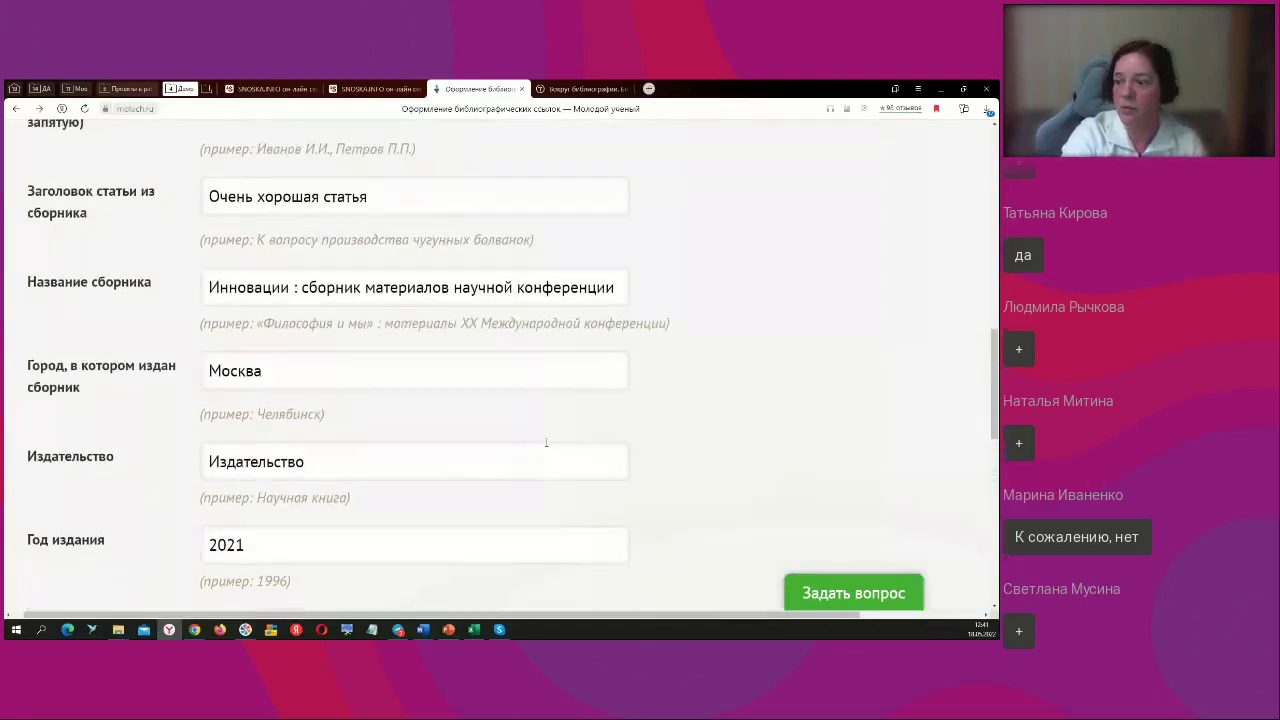
left_click(48, 226)
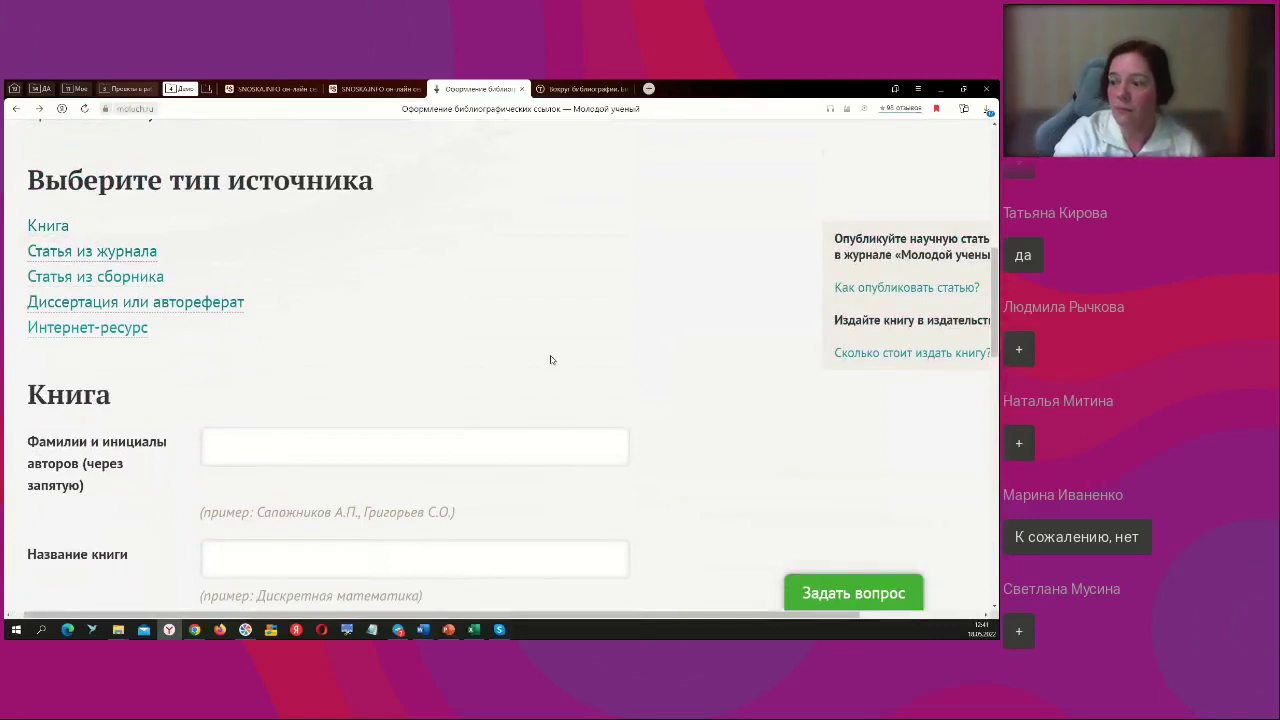
Step: Examine the fields of the «Книга» form, from the authors to the total number of pages, and the empty reference box
scroll(550, 355, "down", 1)
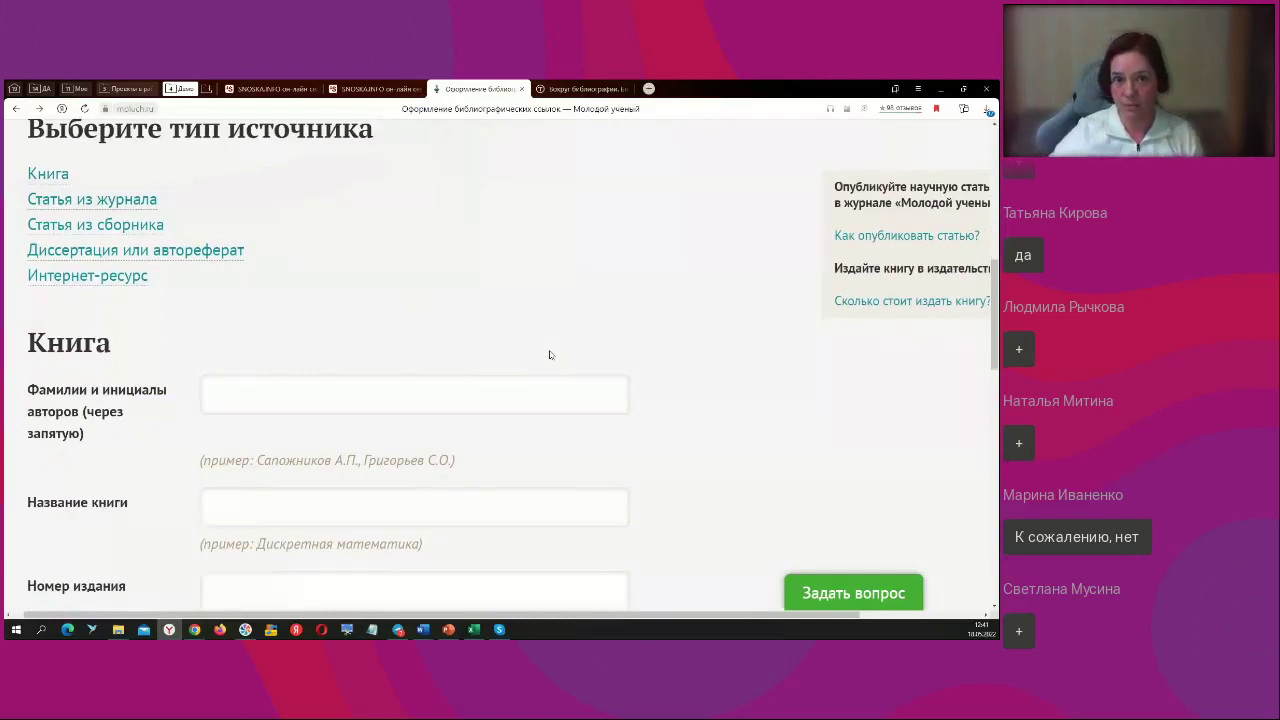
scroll(572, 306, "down", 2)
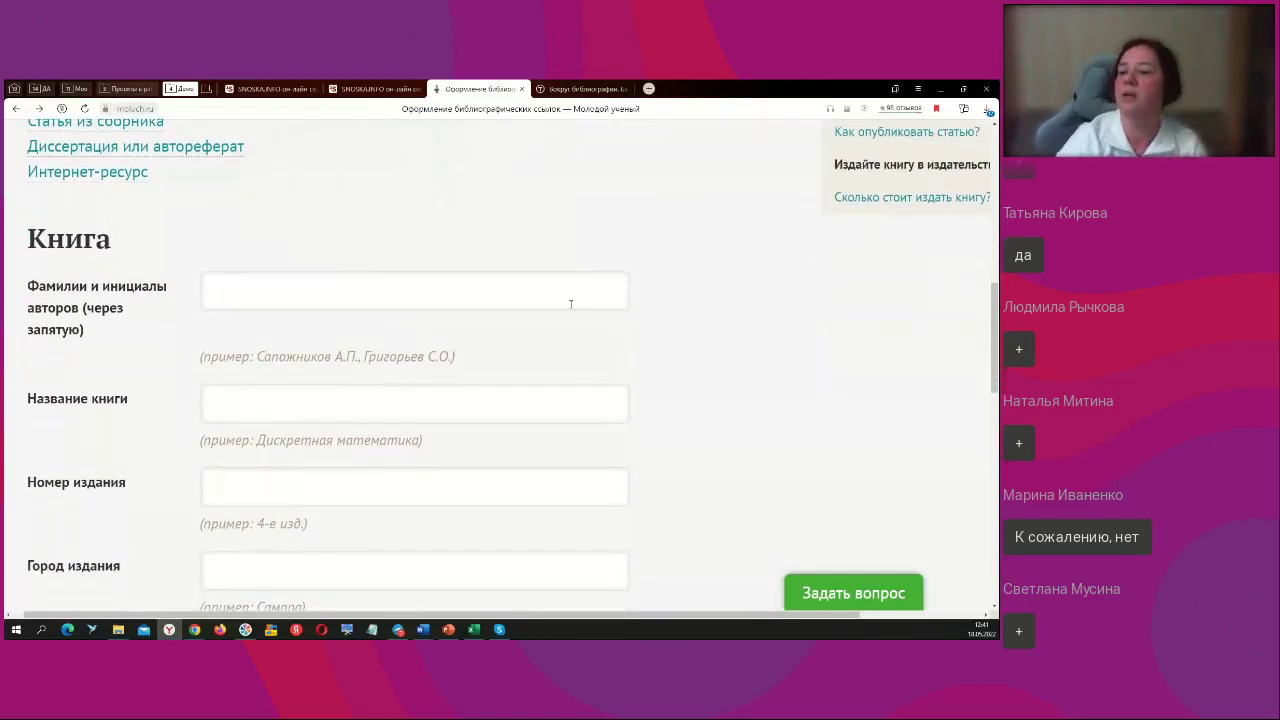
scroll(172, 290, "down", 2)
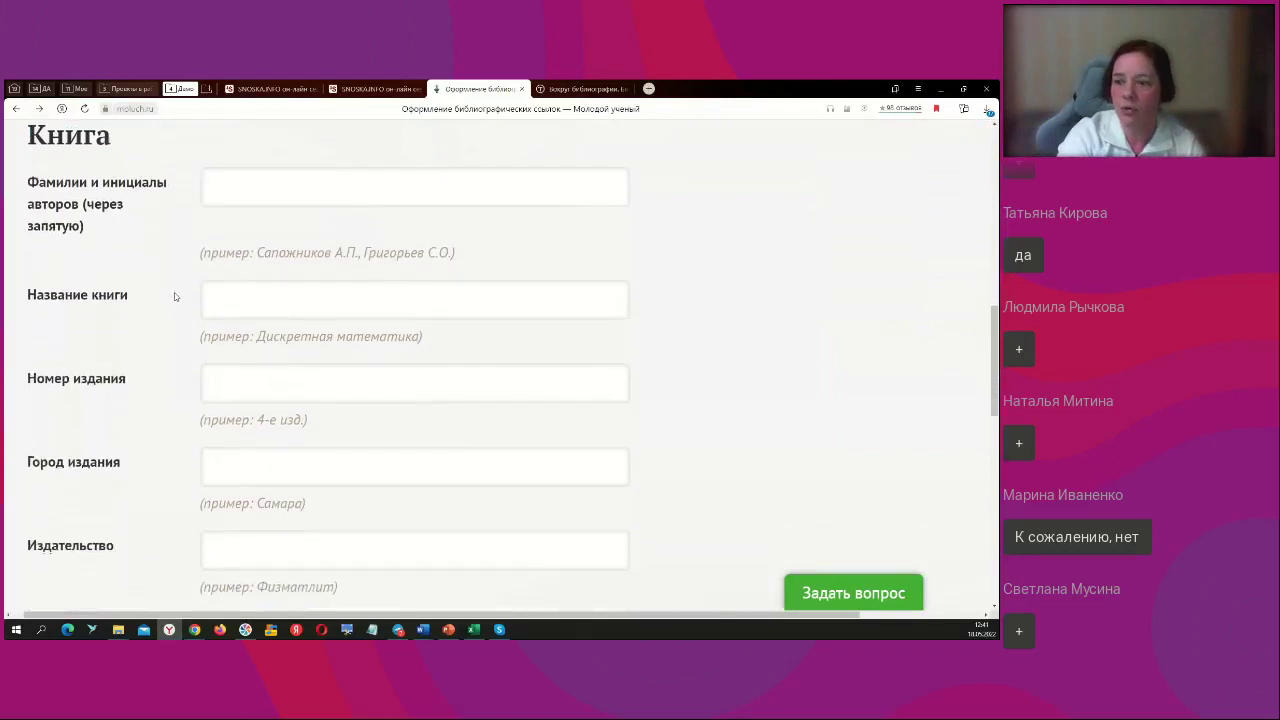
scroll(188, 291, "down", 1)
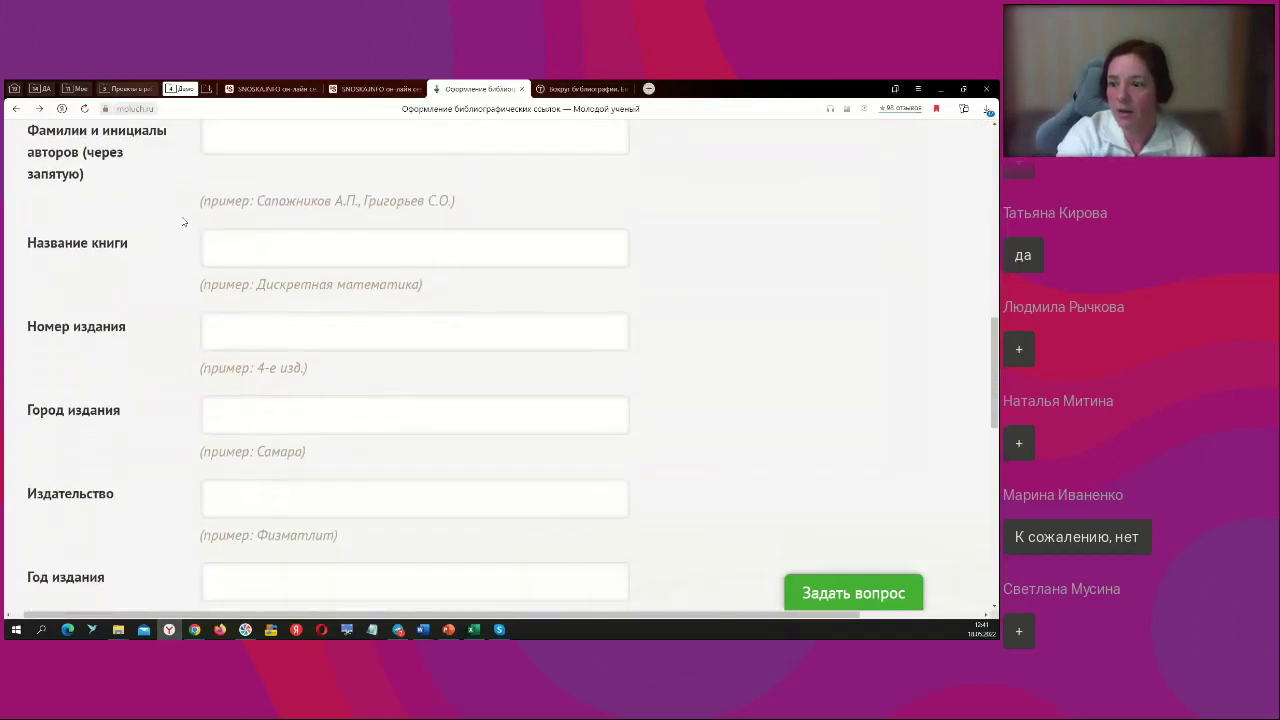
scroll(187, 195, "up", 1)
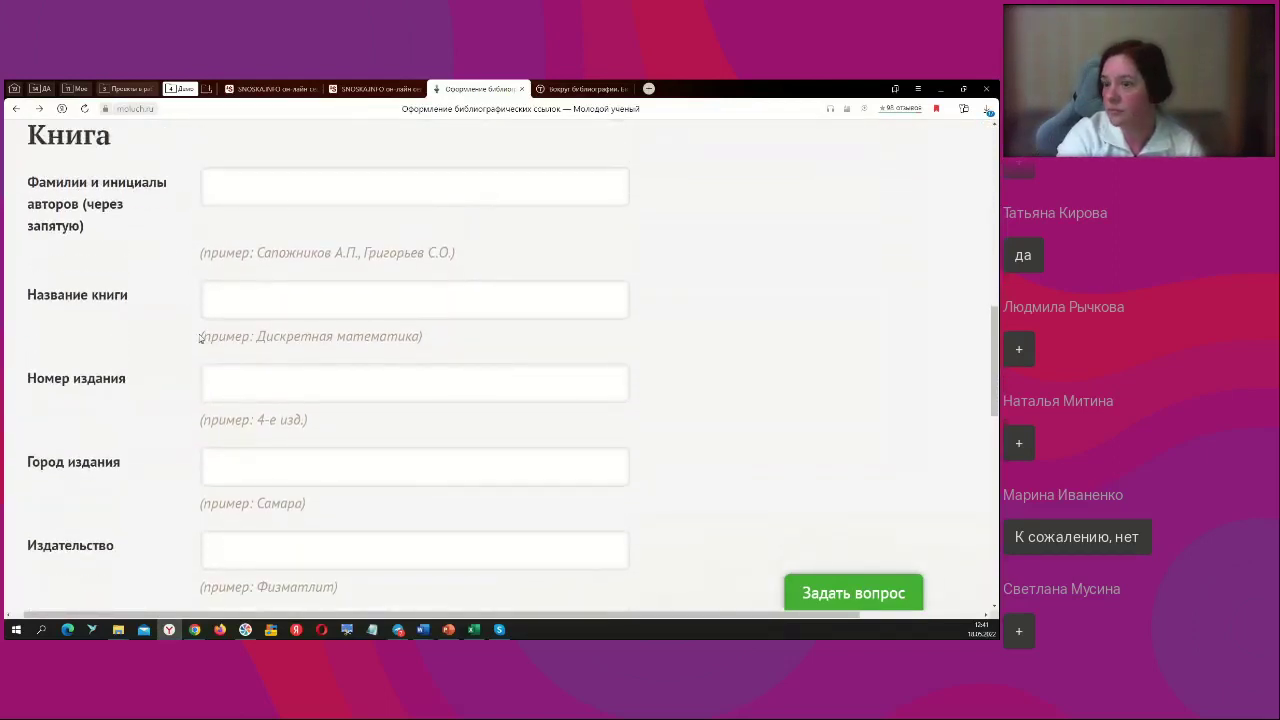
scroll(190, 350, "down", 4)
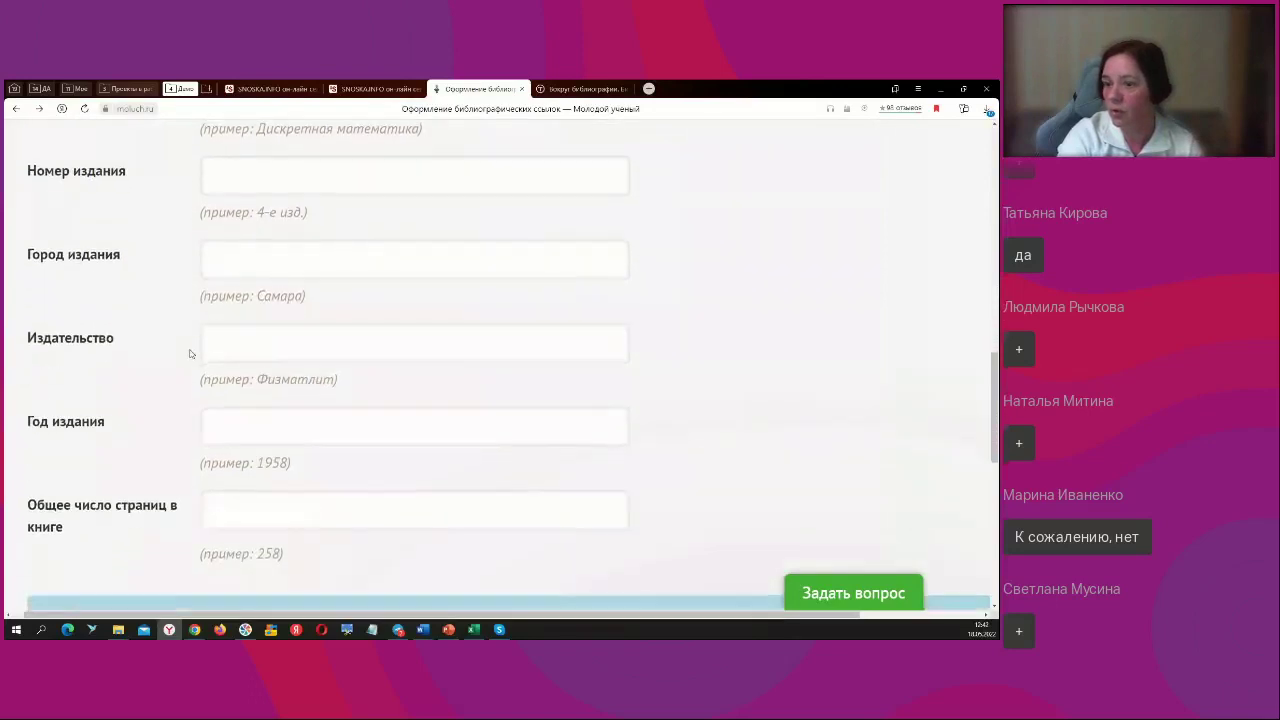
scroll(190, 353, "down", 3)
scroll(188, 355, "up", 4)
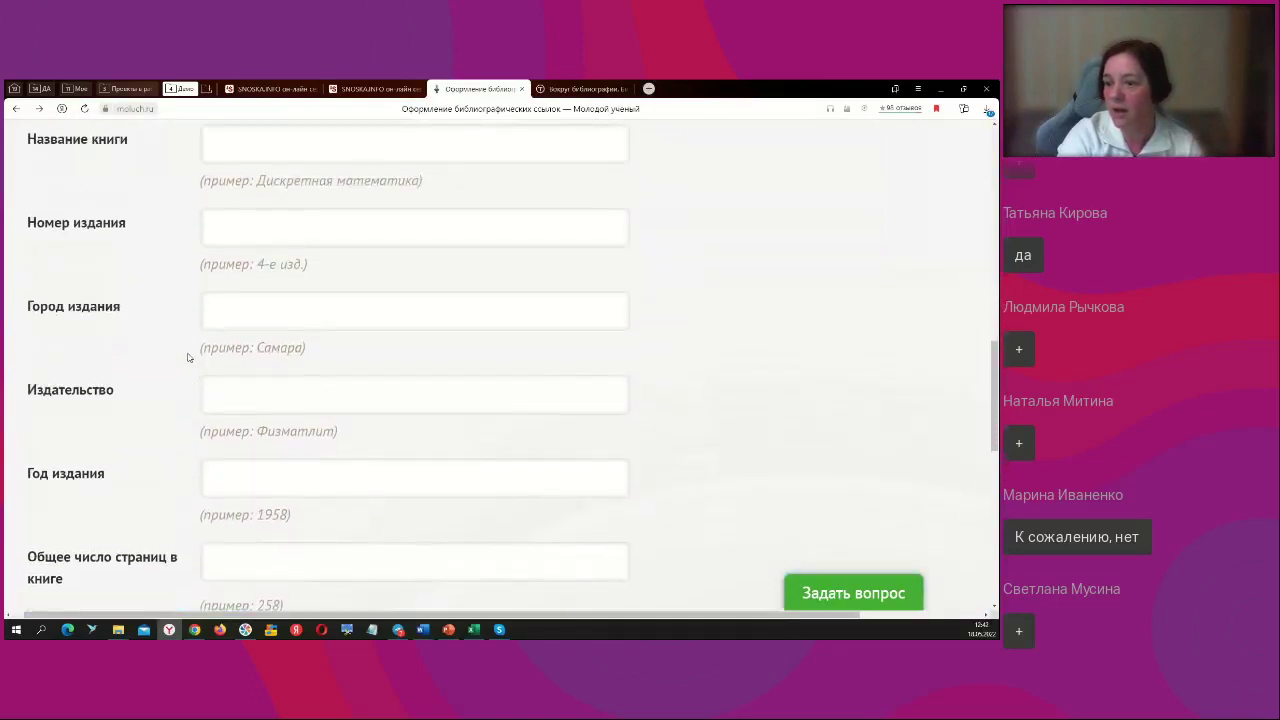
scroll(187, 357, "up", 2)
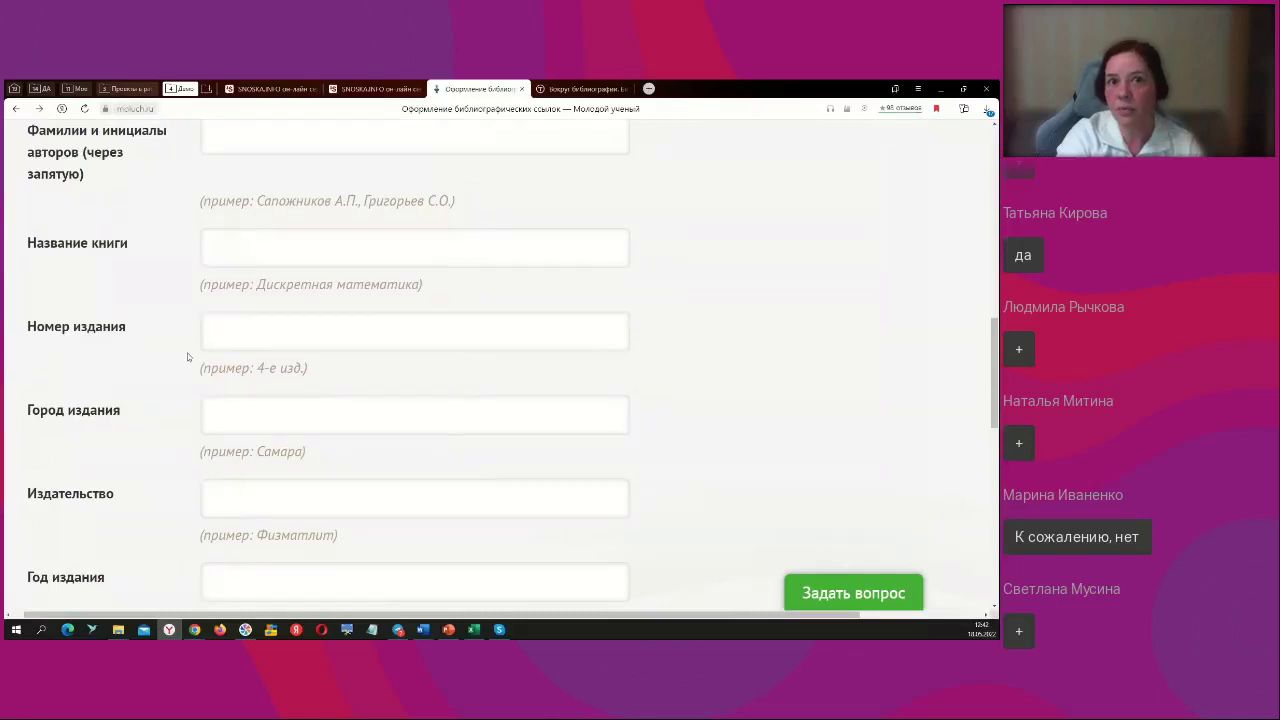
scroll(615, 358, "down", 3)
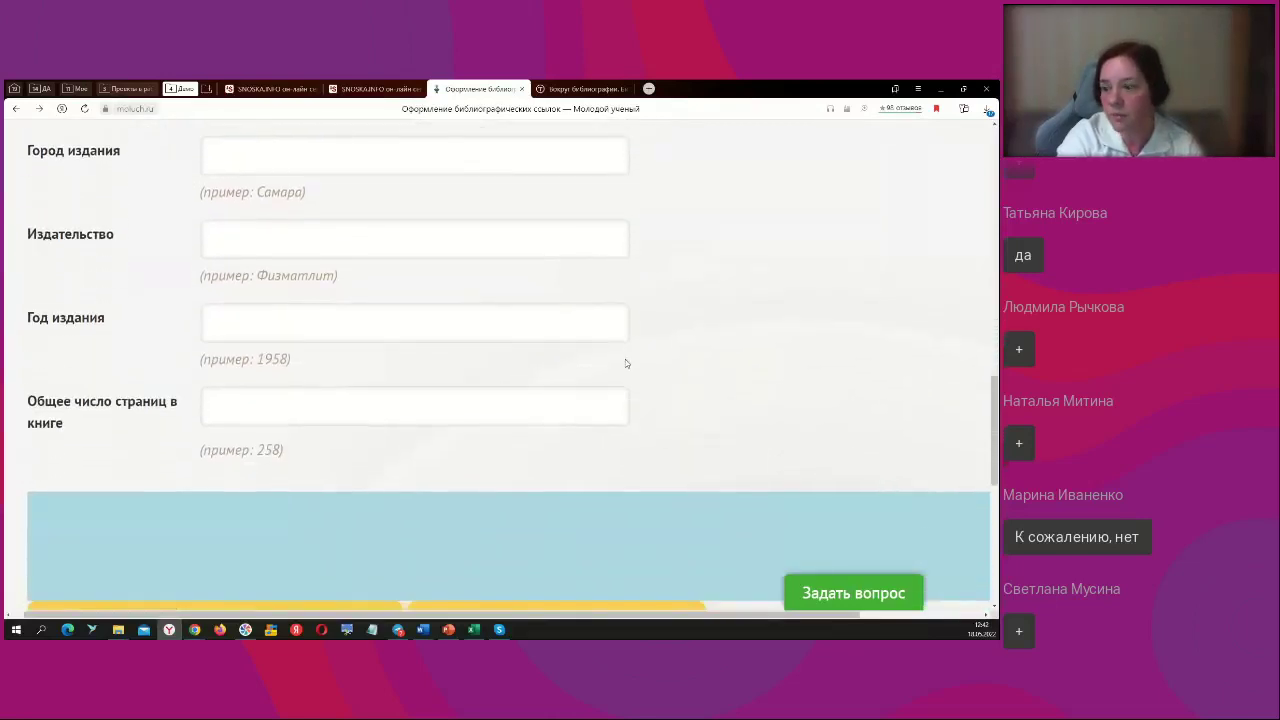
scroll(625, 359, "up", 1)
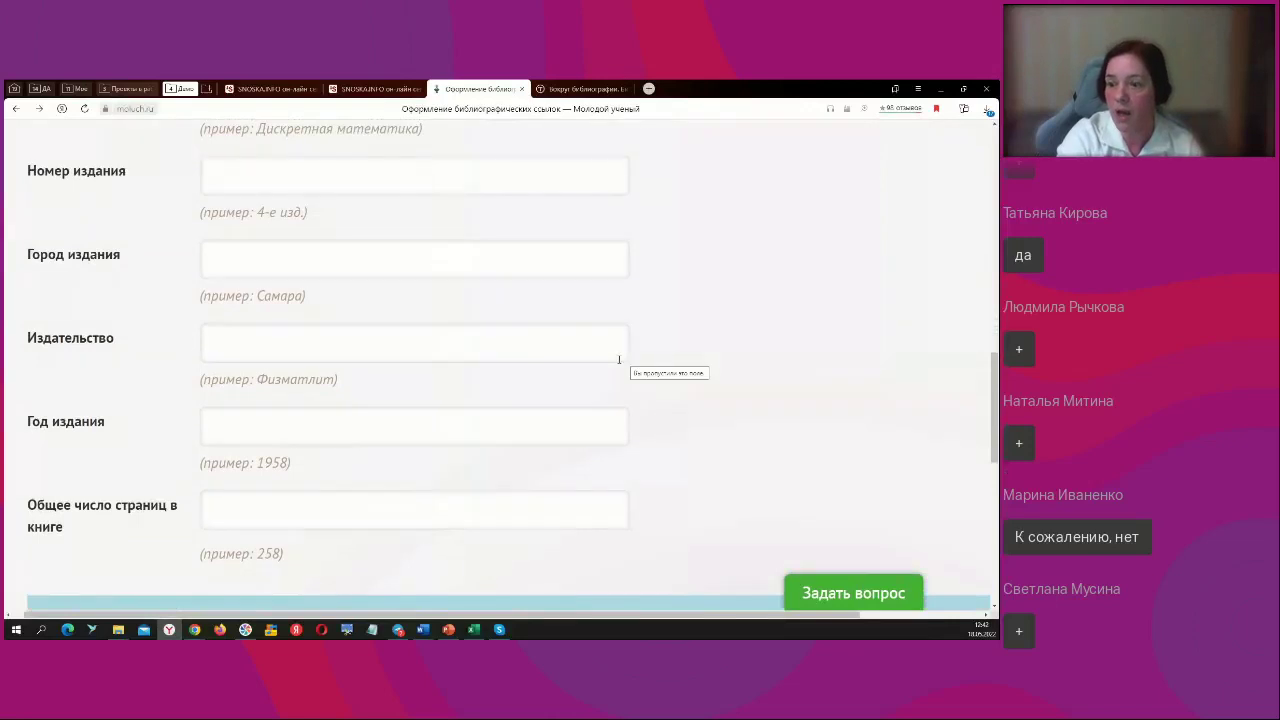
Step: Reduce the page zoom to 125 % and review the fields of the «Книга» form
scroll(616, 360, "up", 1, "ctrl")
scroll(615, 363, "down", 2, "ctrl")
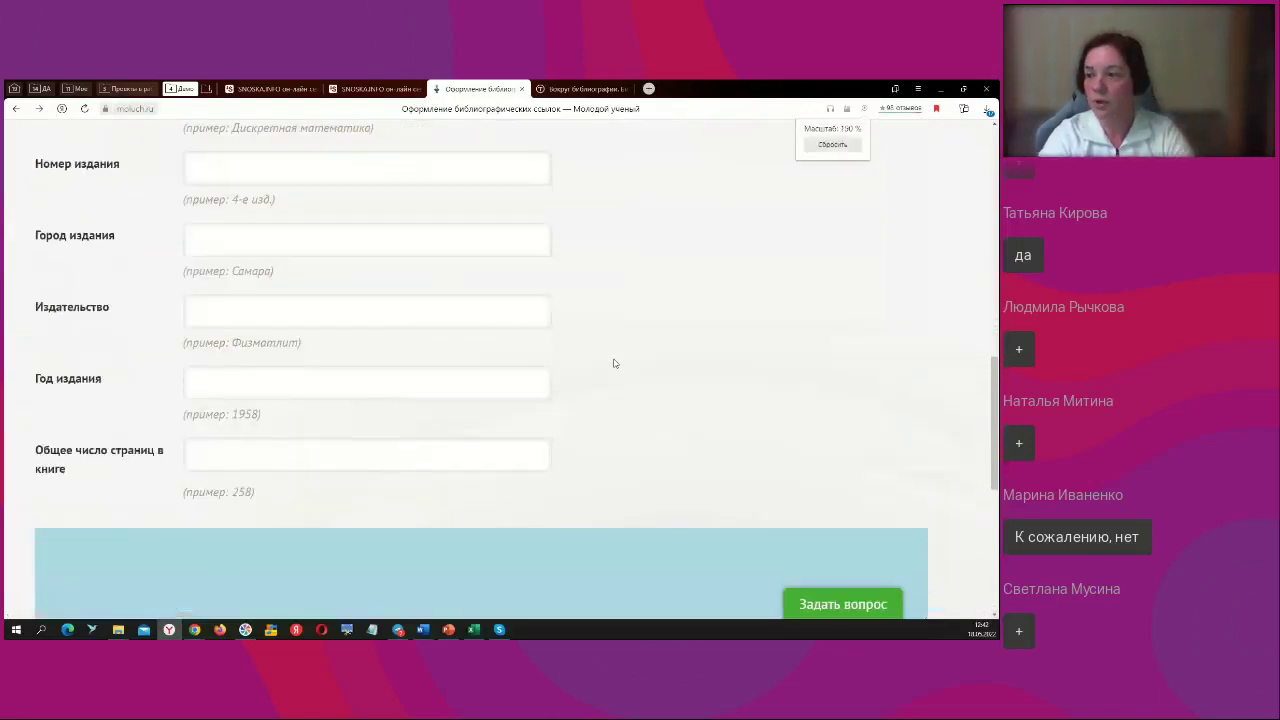
scroll(614, 364, "down", 1, "ctrl")
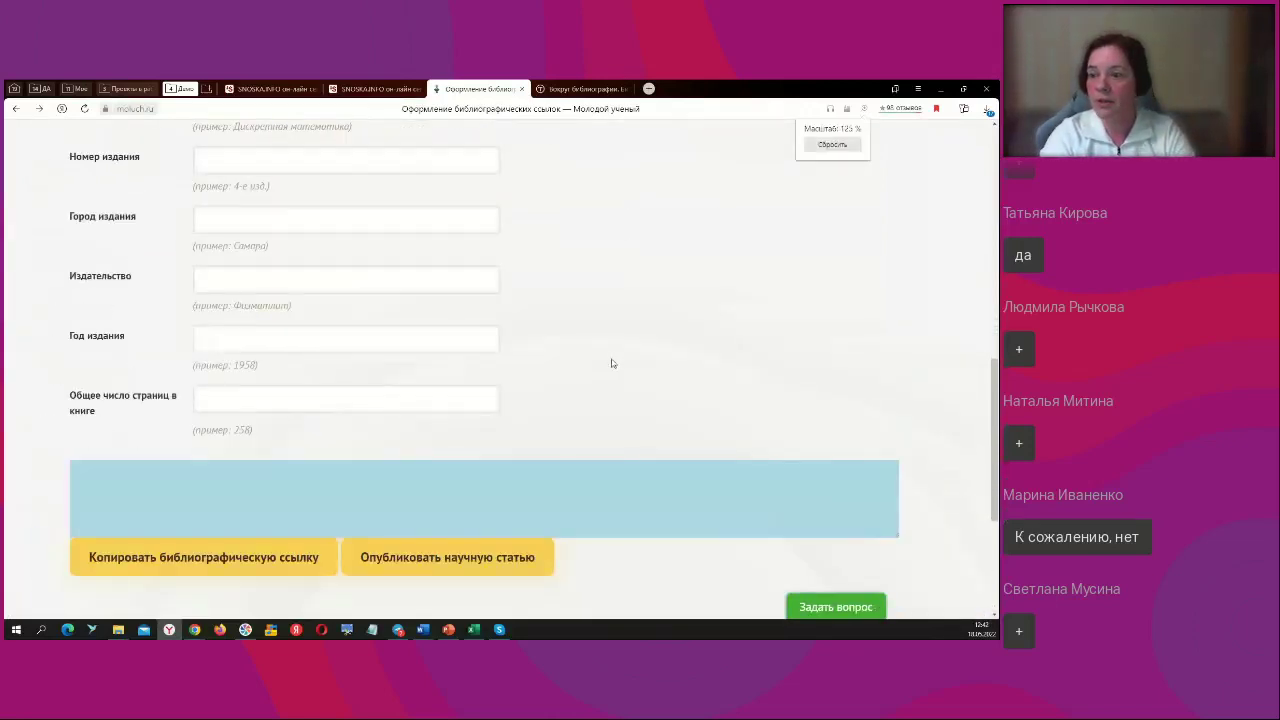
scroll(612, 363, "up", 2)
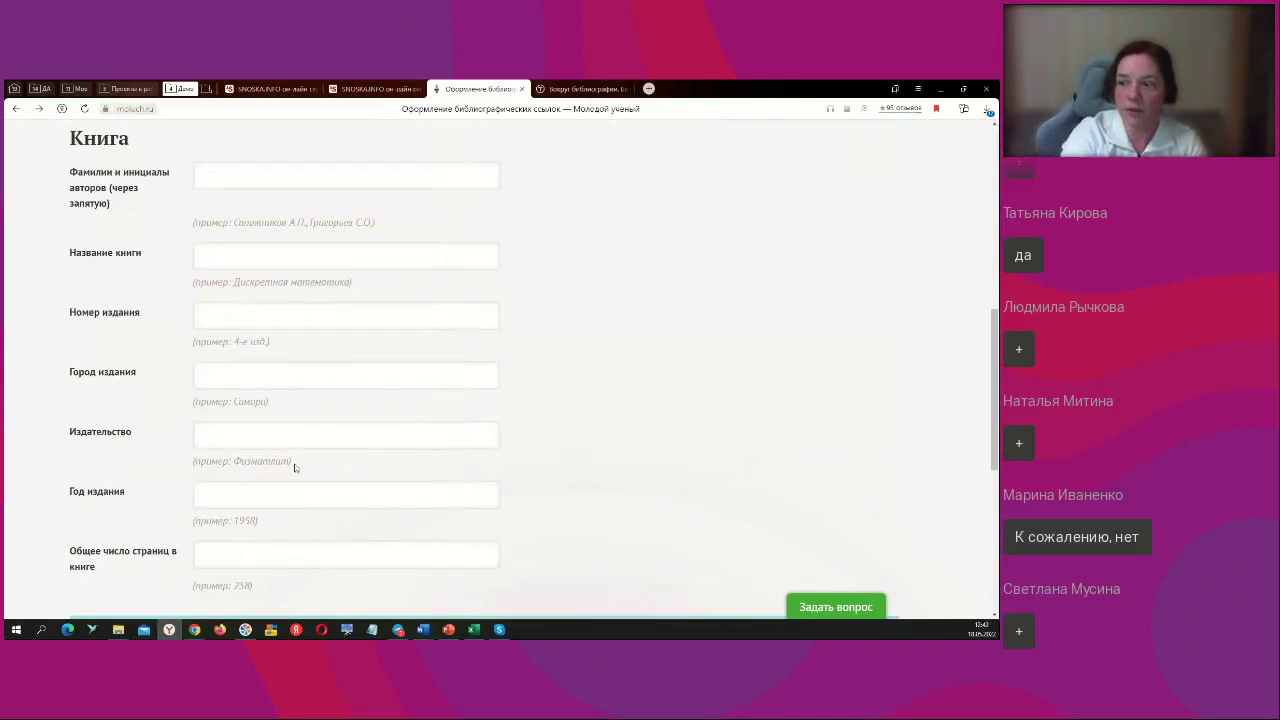
scroll(218, 495, "down", 1)
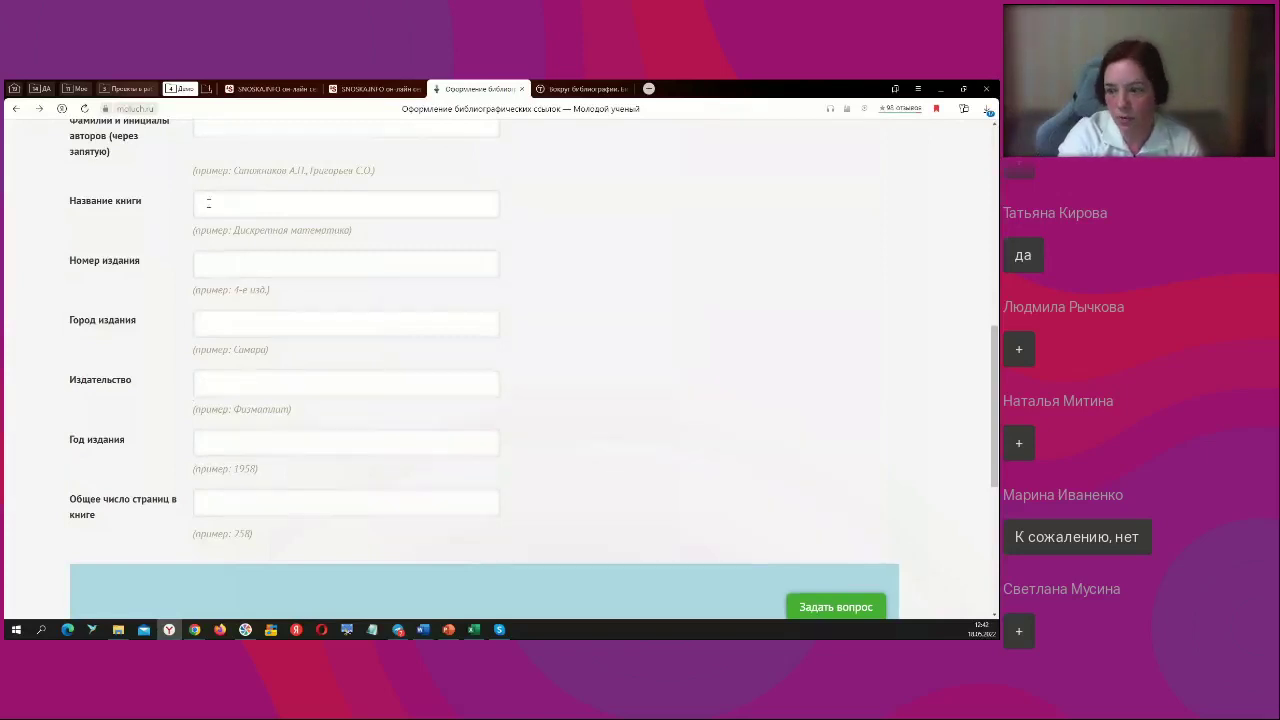
scroll(289, 530, "up", 1)
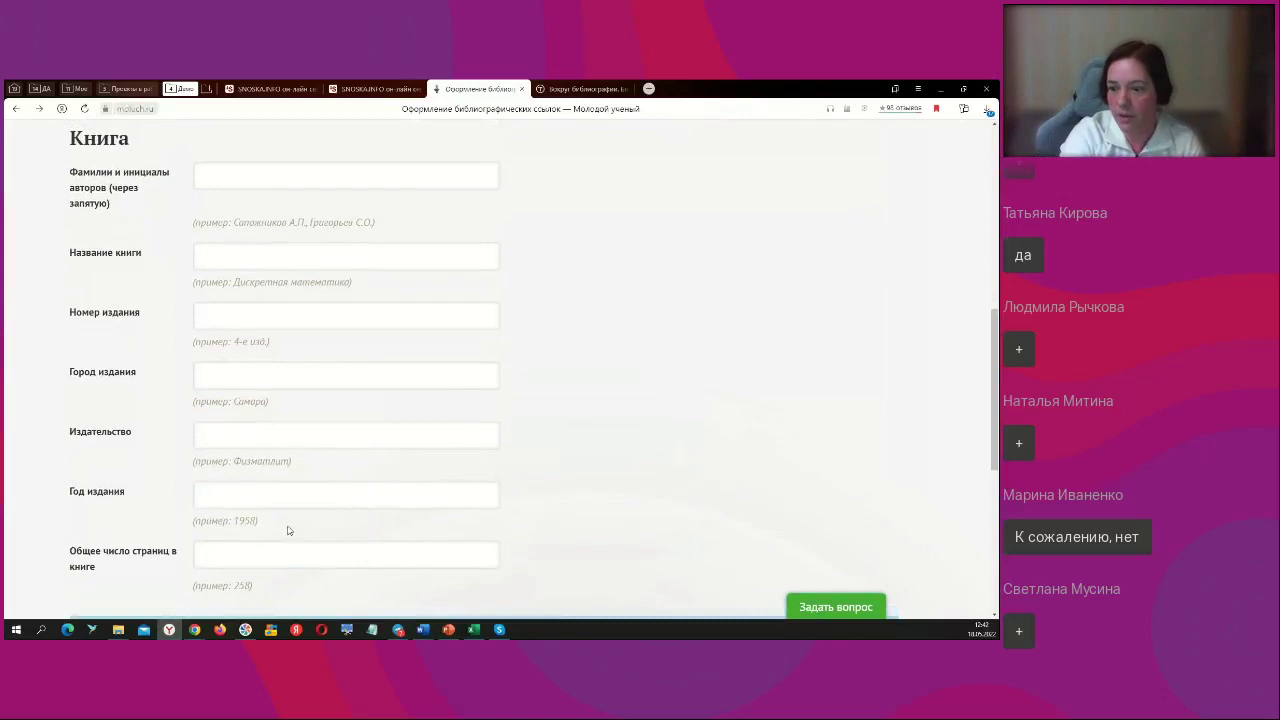
Step: Review the «Книга» form from its source type list and GOST note down to the reference box and copy option
scroll(289, 530, "up", 2)
scroll(289, 530, "down", 1)
scroll(289, 530, "down", 2)
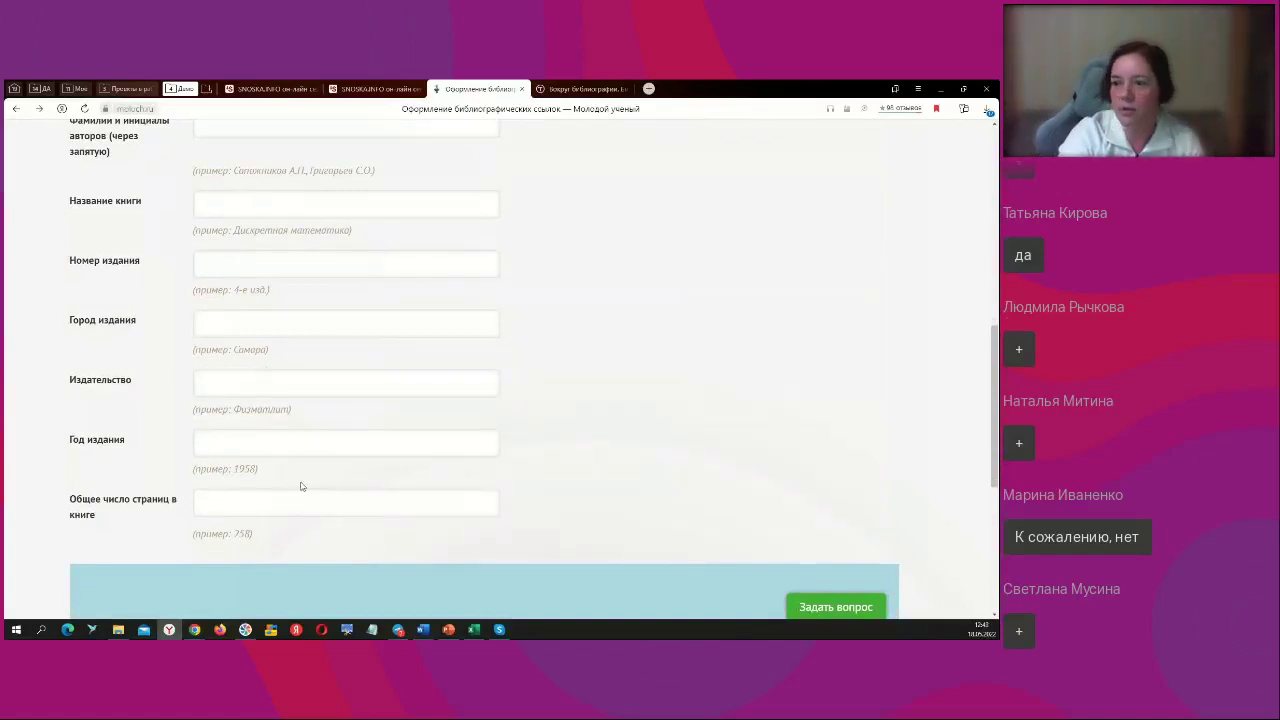
scroll(241, 232, "up", 1)
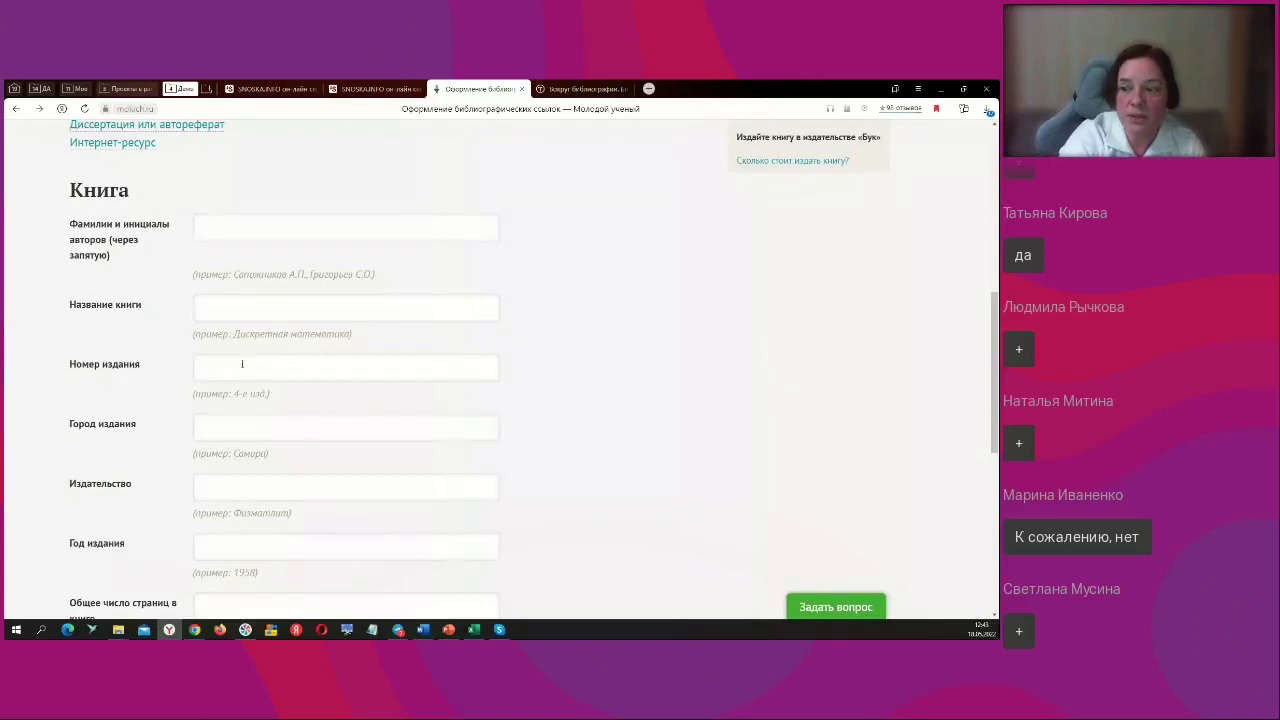
scroll(290, 415, "up", 1)
scroll(287, 413, "up", 3)
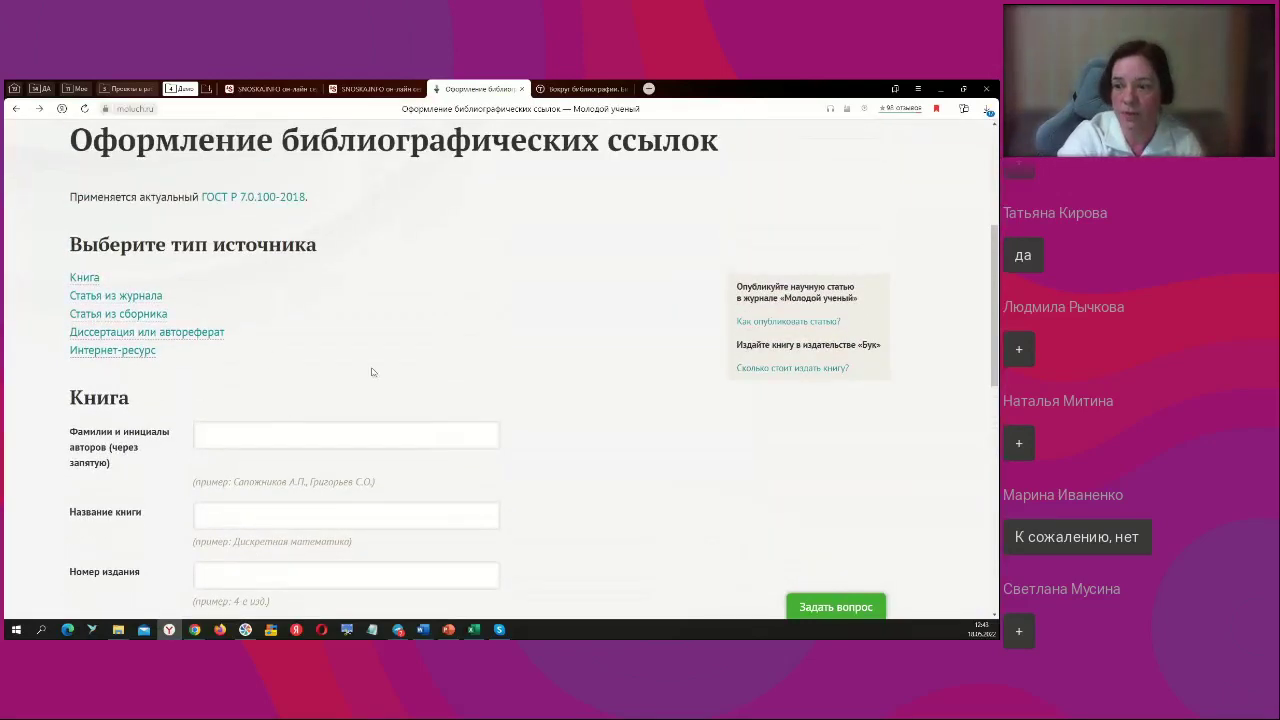
scroll(409, 340, "down", 2)
scroll(409, 342, "down", 6)
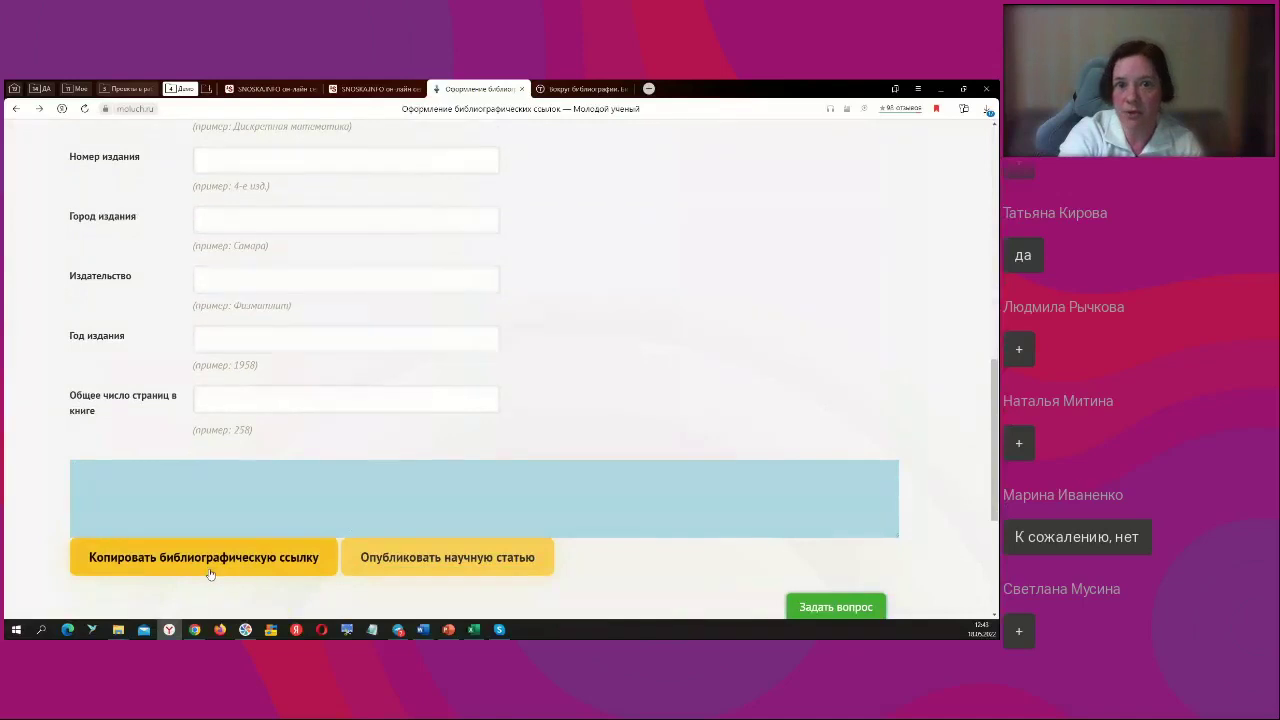
scroll(380, 409, "up", 5)
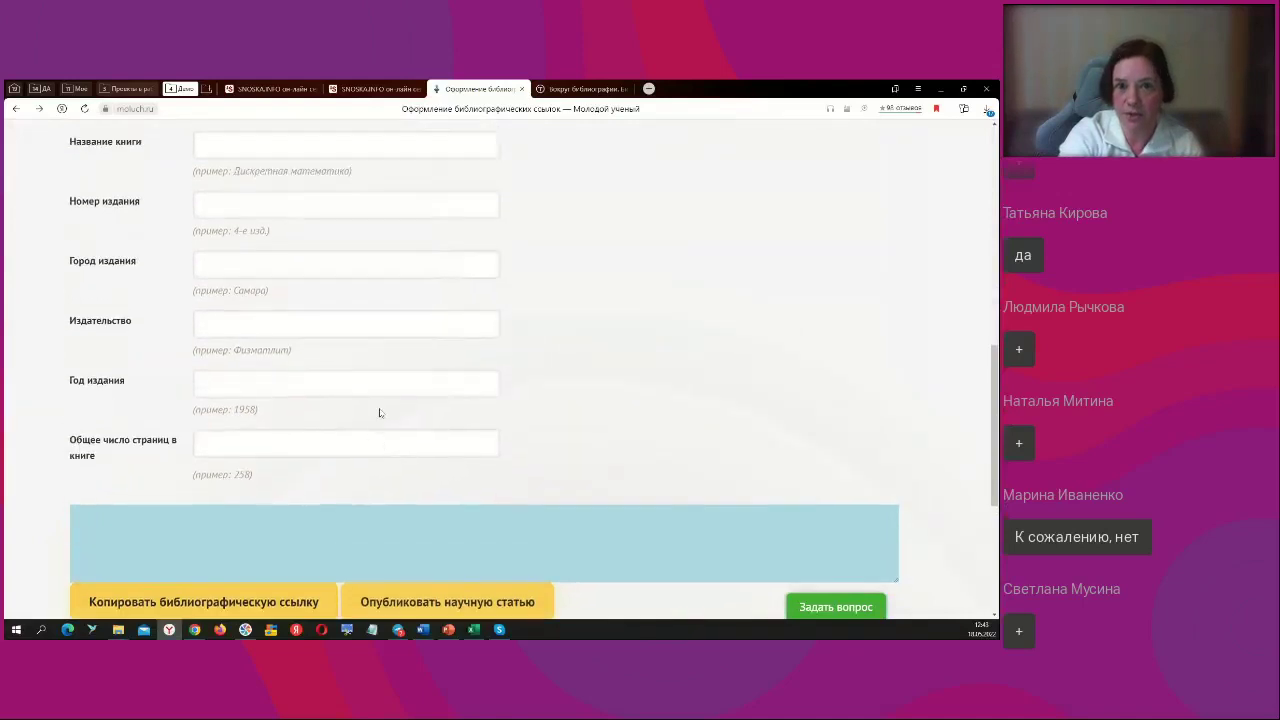
scroll(380, 409, "up", 10)
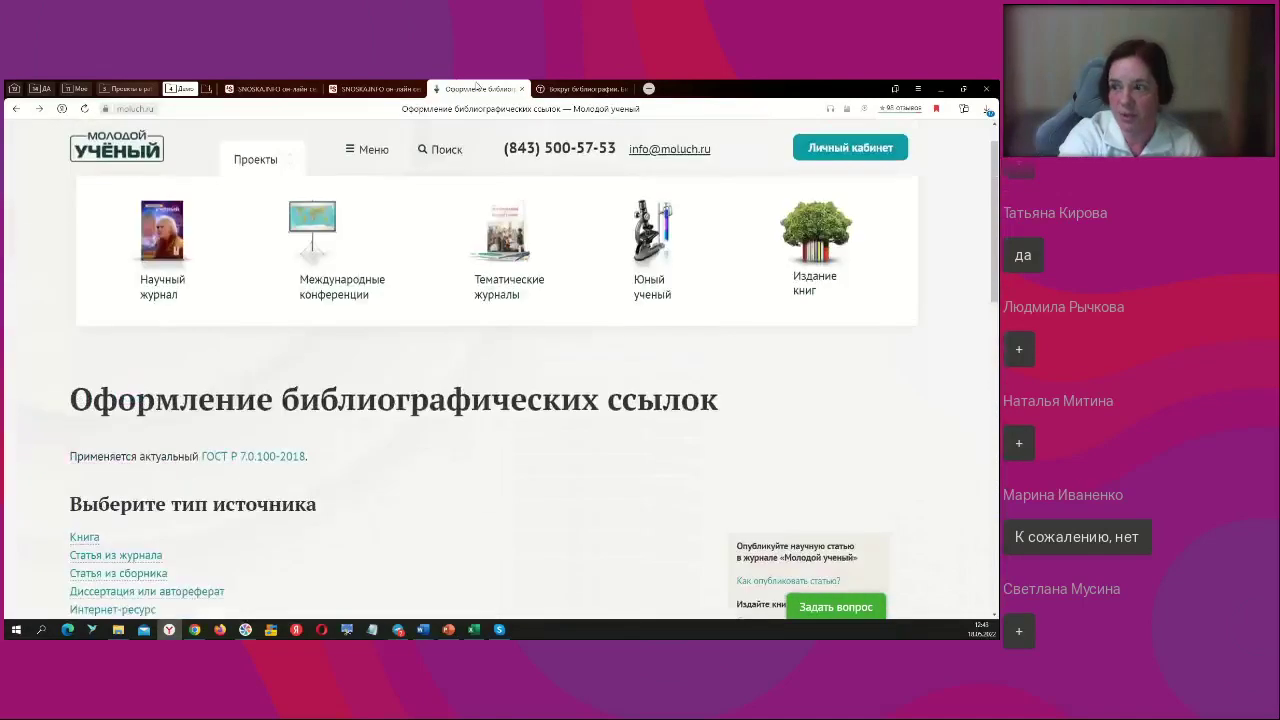
Step: Switch to the SNOSKA.INFO home page and enlarge it to read the service description
left_click(361, 90)
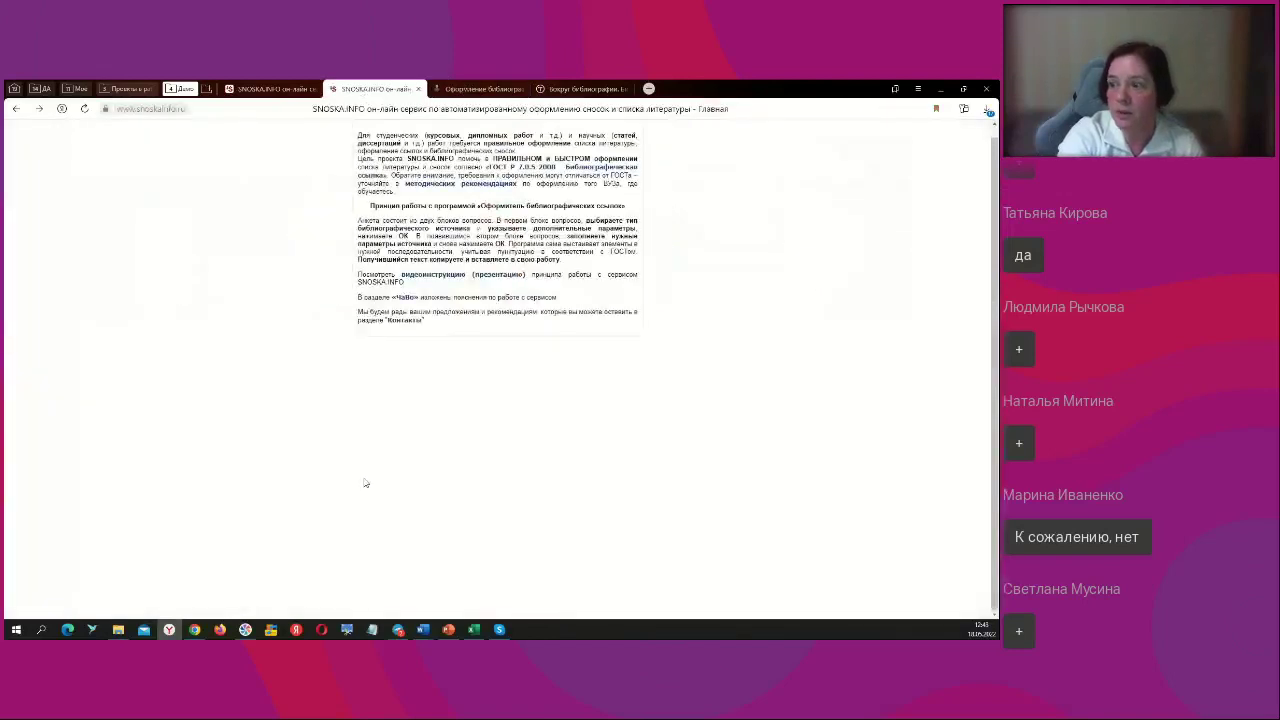
scroll(399, 482, "up", 5, "ctrl")
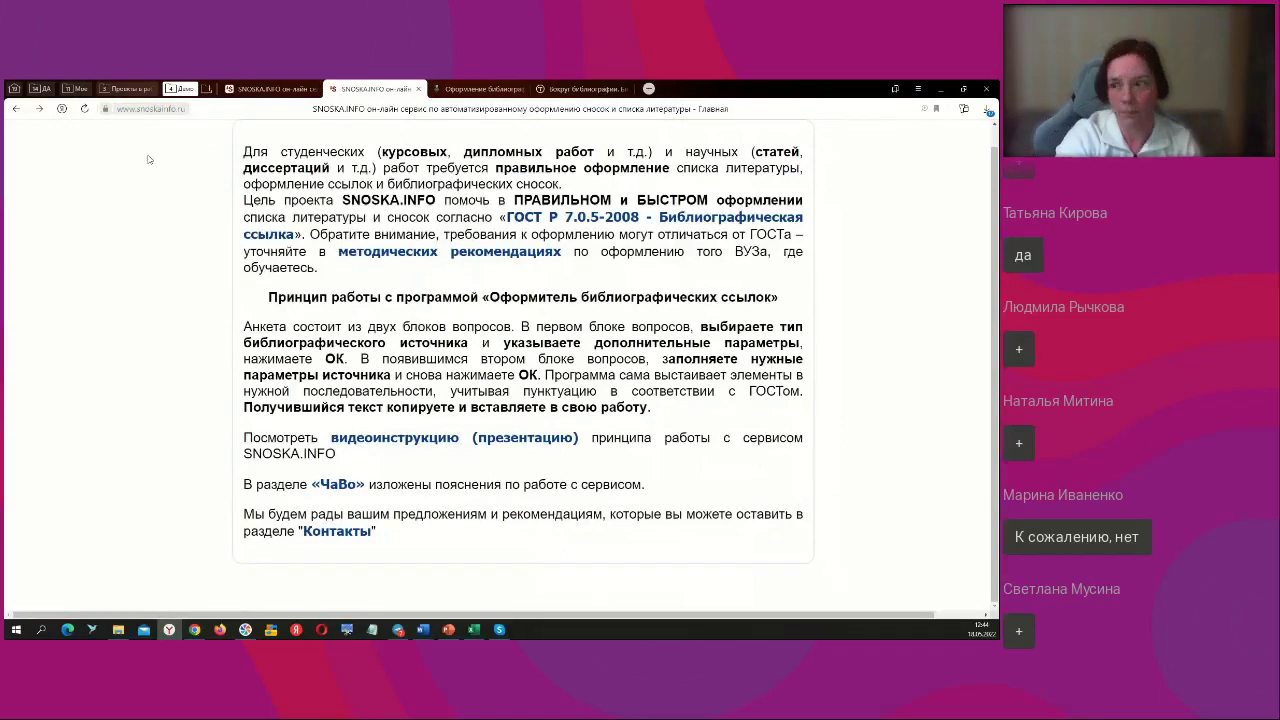
Step: Switch to the SNOSKA.INFO questionnaire for foreign references and review its answers down to the generated reference
left_click(278, 92)
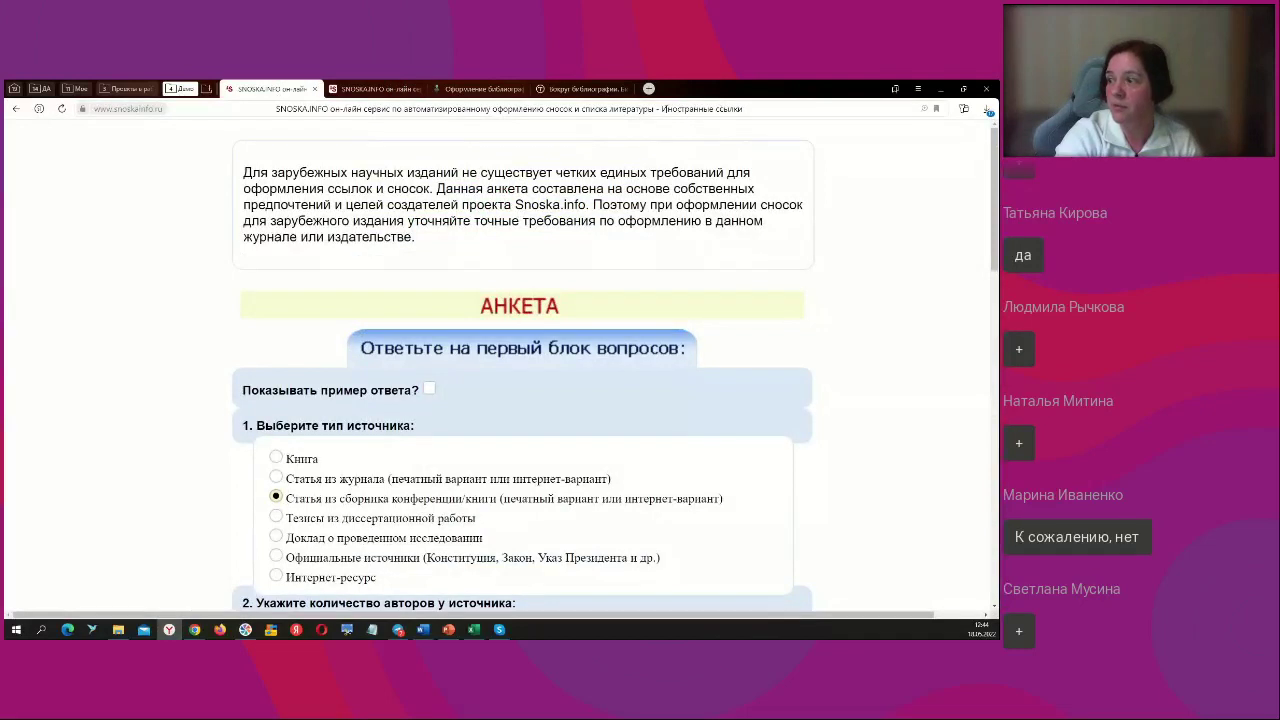
left_click(671, 110)
key("Escape")
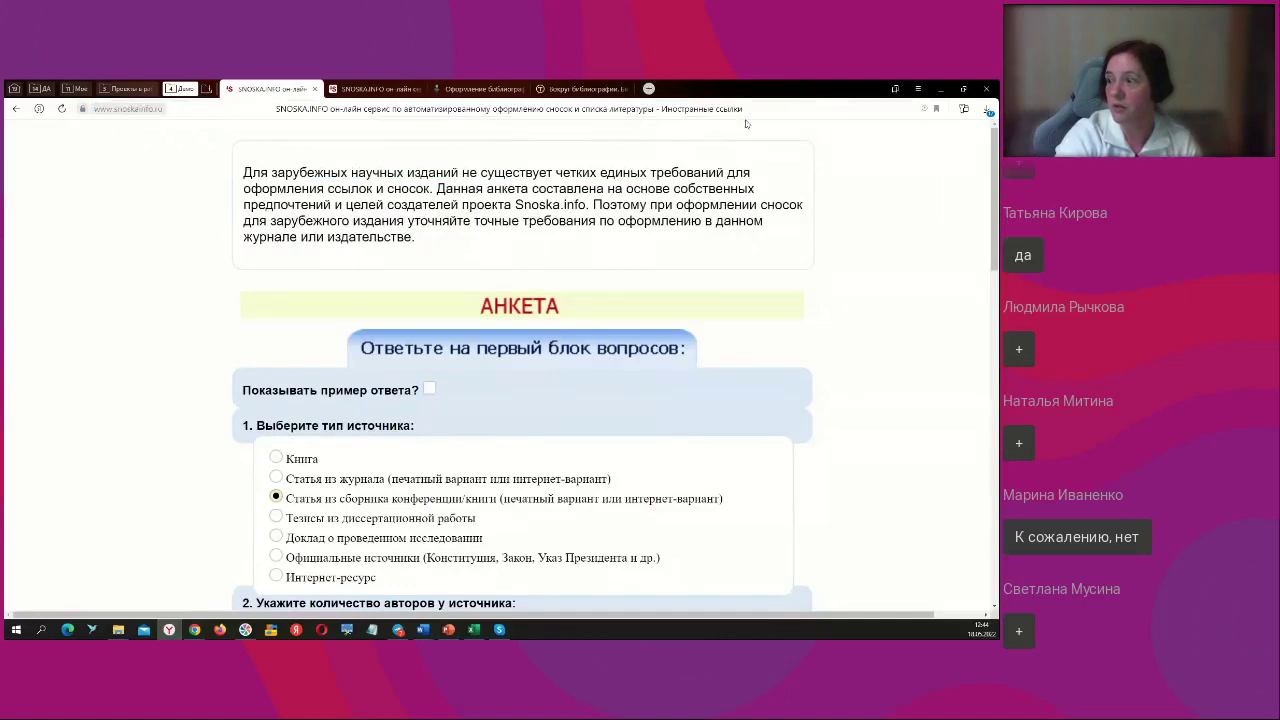
scroll(648, 320, "down", 1)
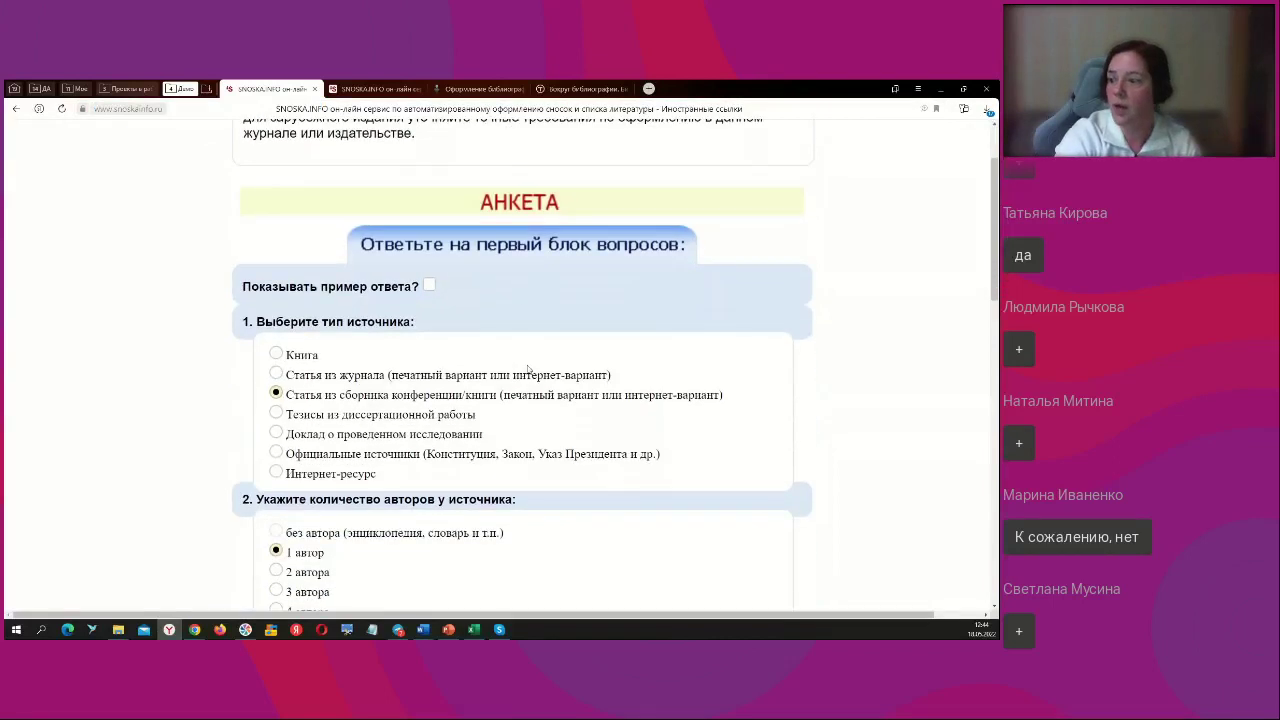
scroll(522, 372, "down", 6)
scroll(521, 372, "down", 3)
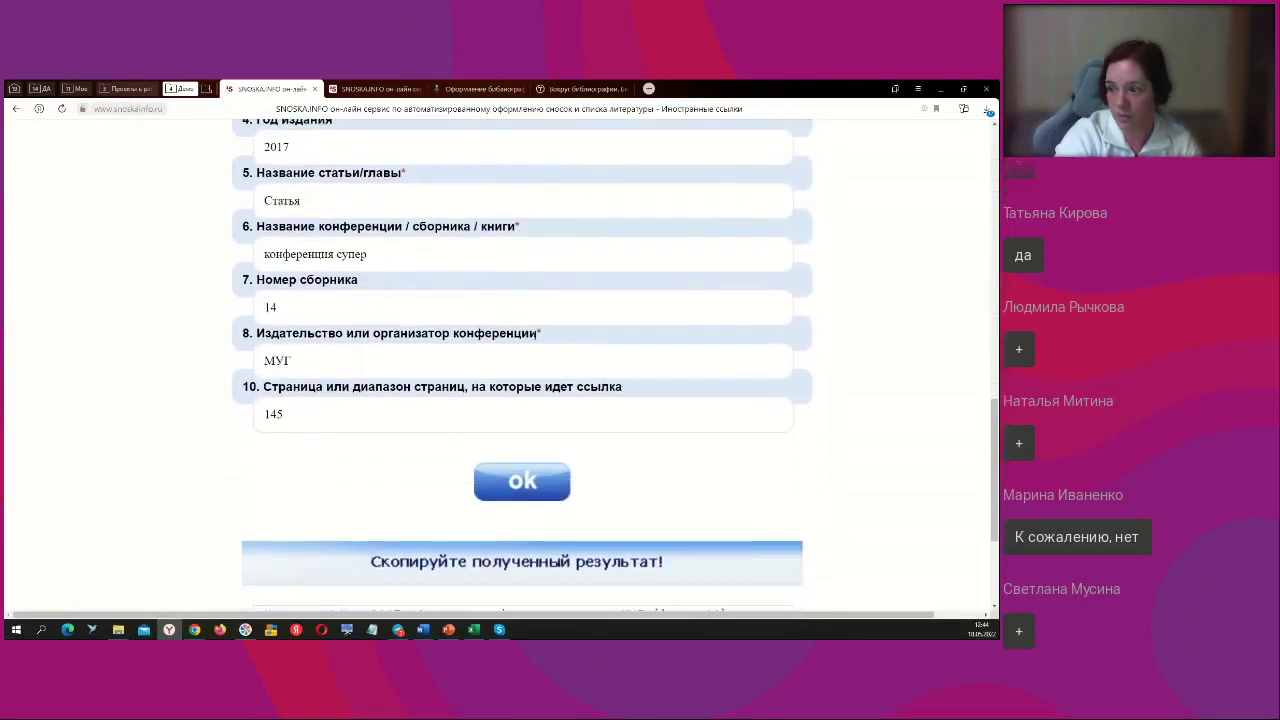
scroll(341, 430, "down", 2)
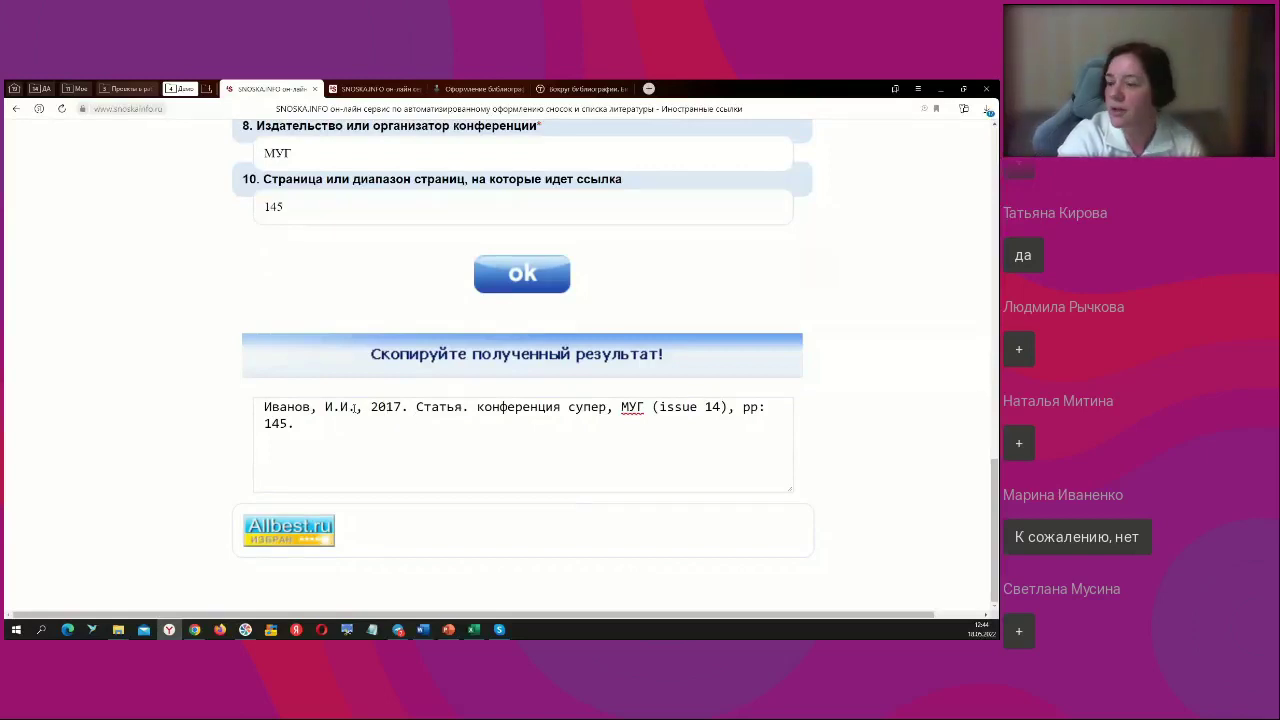
Step: Highlight the issue number and the page number in the generated foreign-style reference, one after the other
left_click(449, 410)
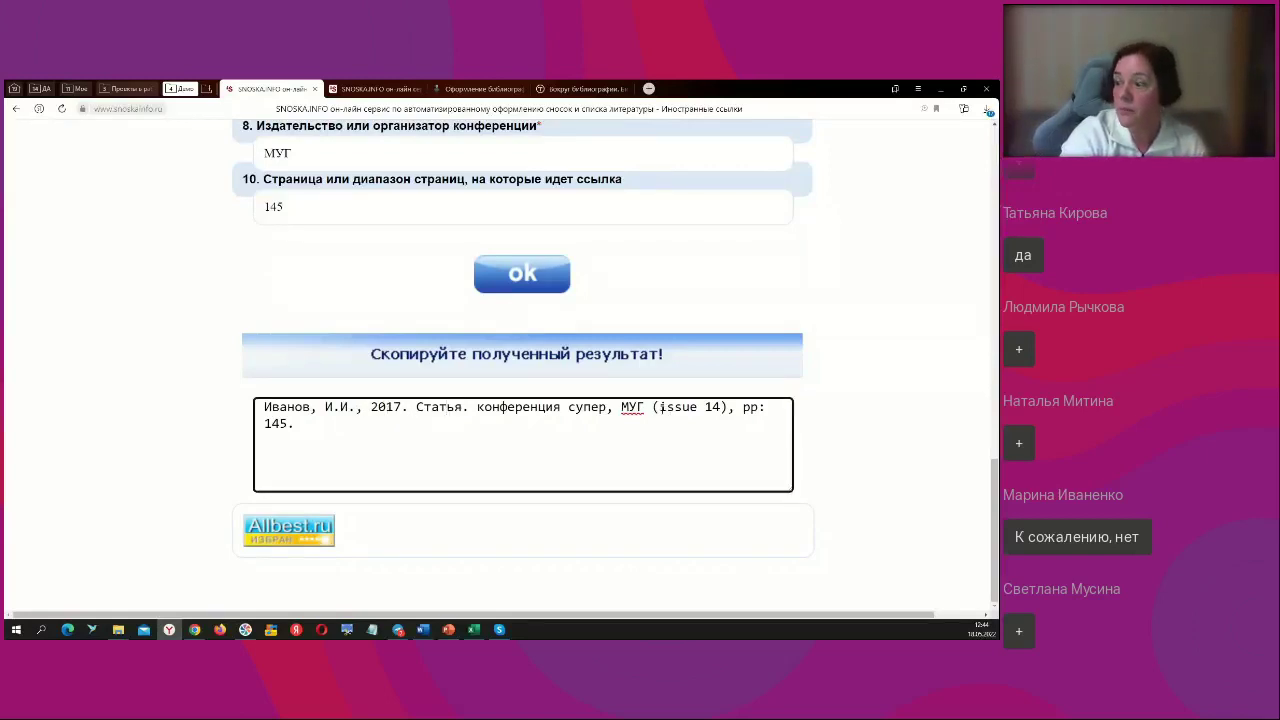
left_click_drag(659, 407, 722, 407)
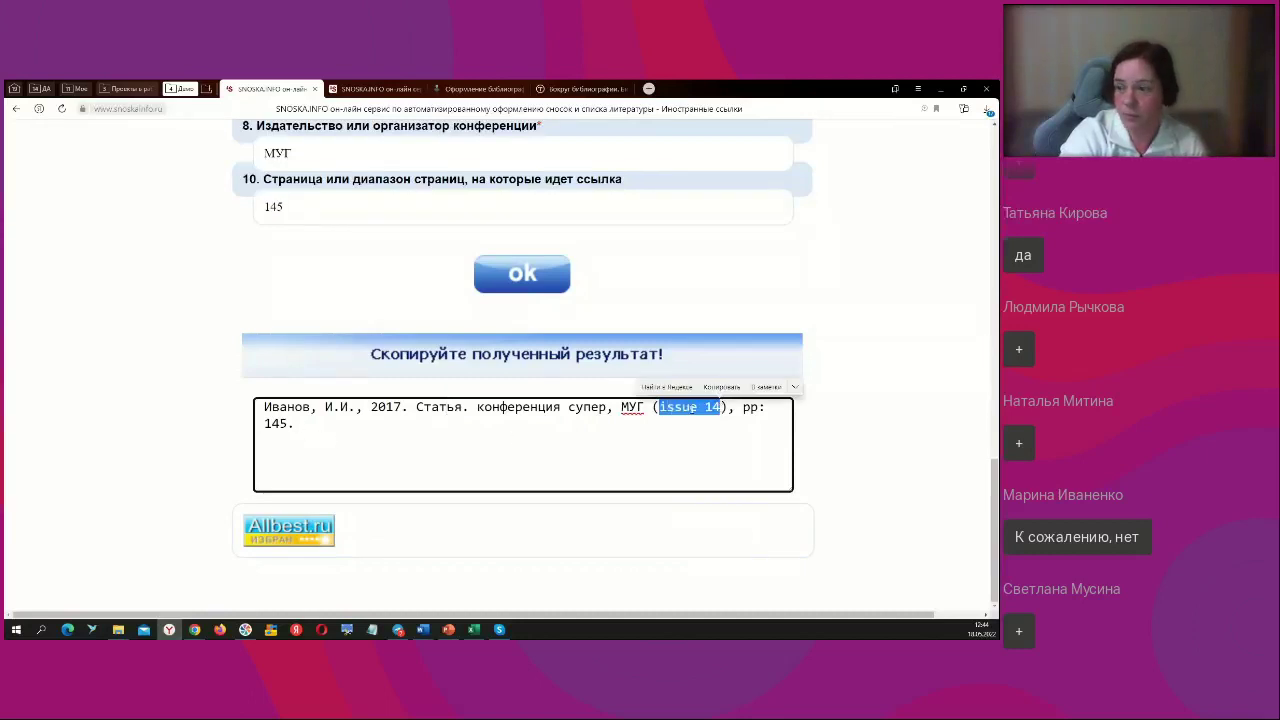
left_click_drag(744, 408, 591, 441)
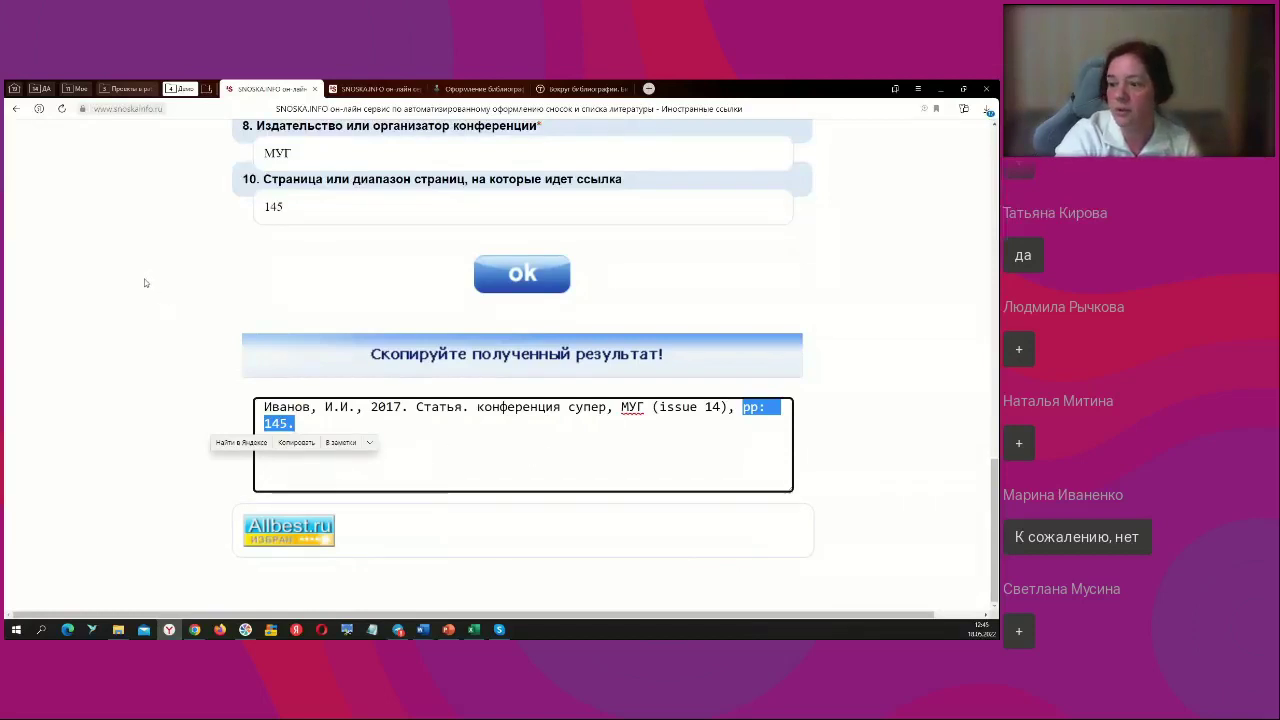
Step: Revisit the SNOSKA.INFO home page, and return to the source type list on the moluch.ru citation page
left_click(360, 90)
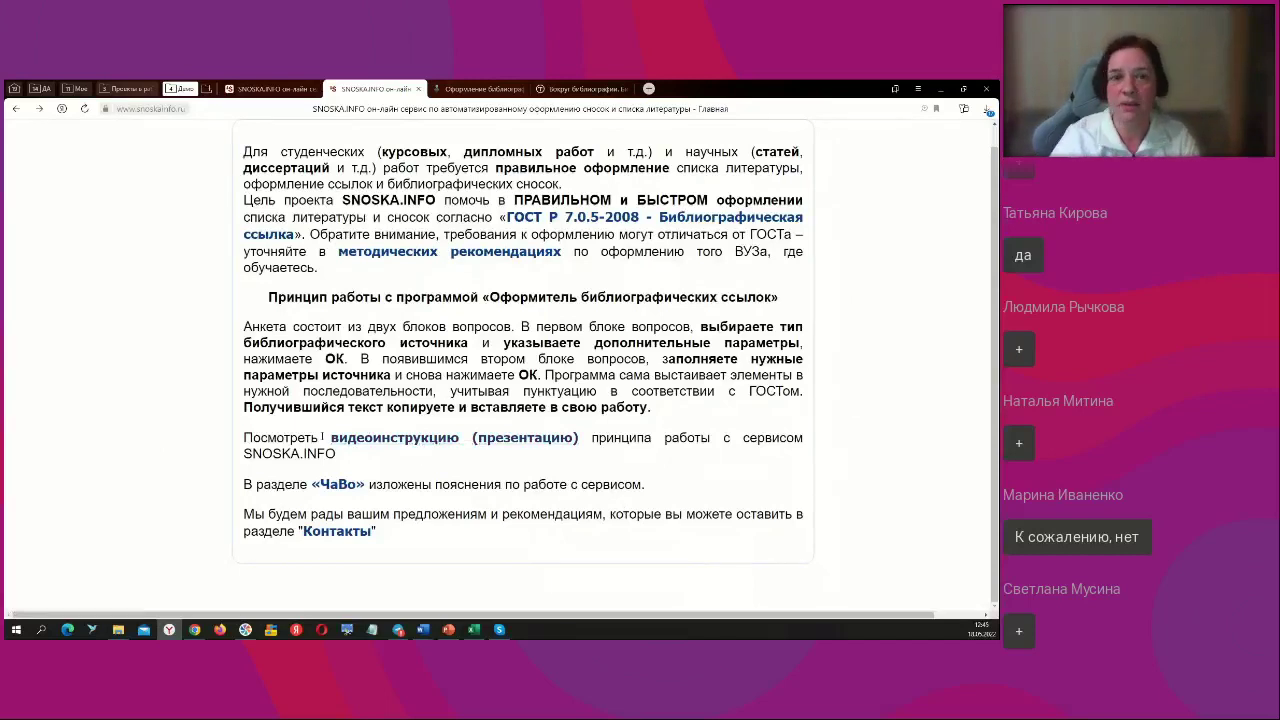
left_click(473, 91)
scroll(435, 428, "down", 2)
scroll(435, 428, "down", 1)
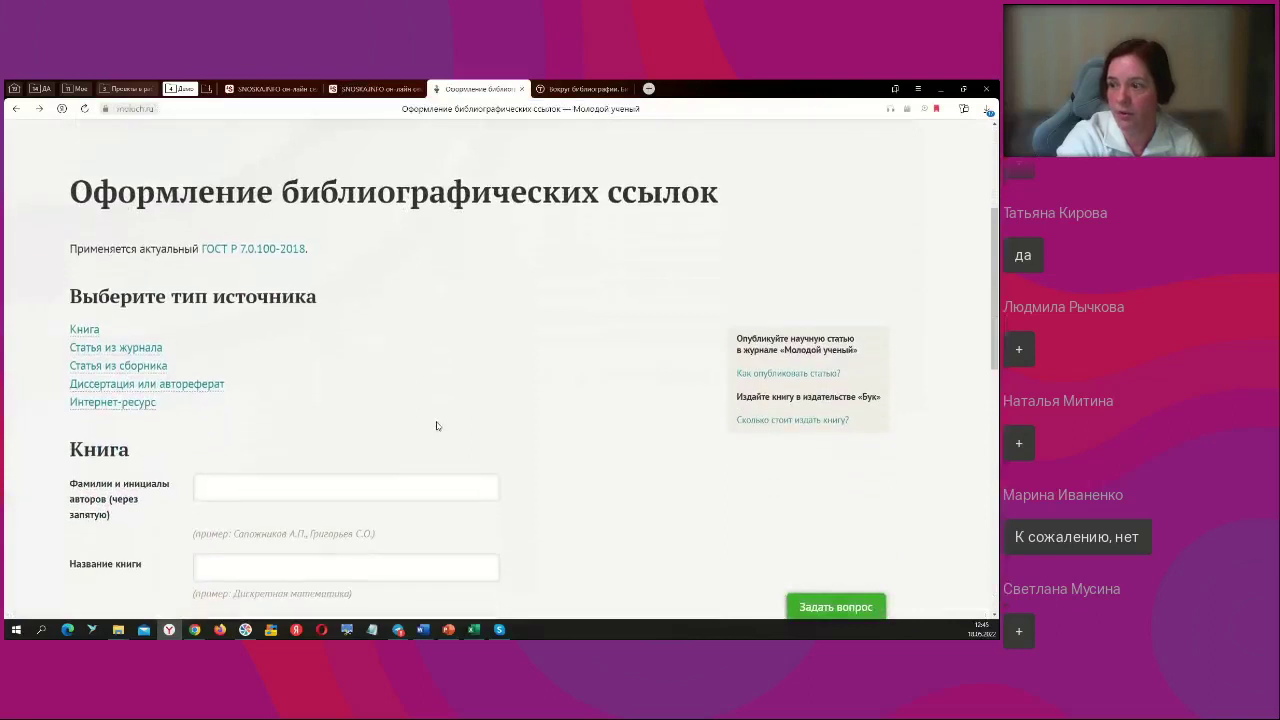